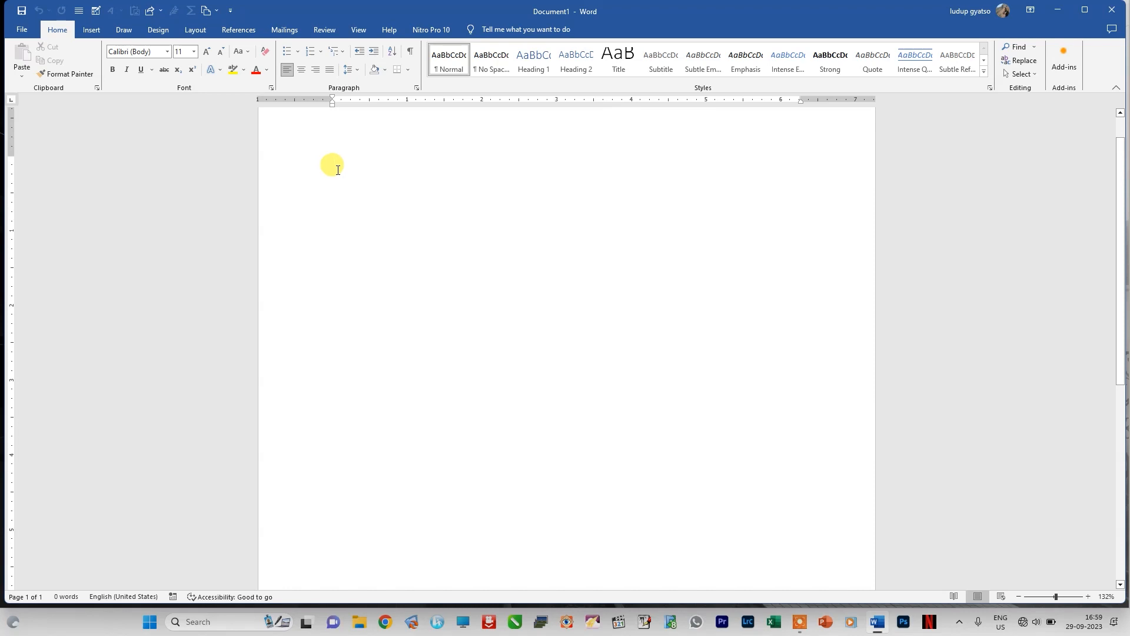
Step: Insert the Element cover page from the additional Office.com cover pages
click(121, 29)
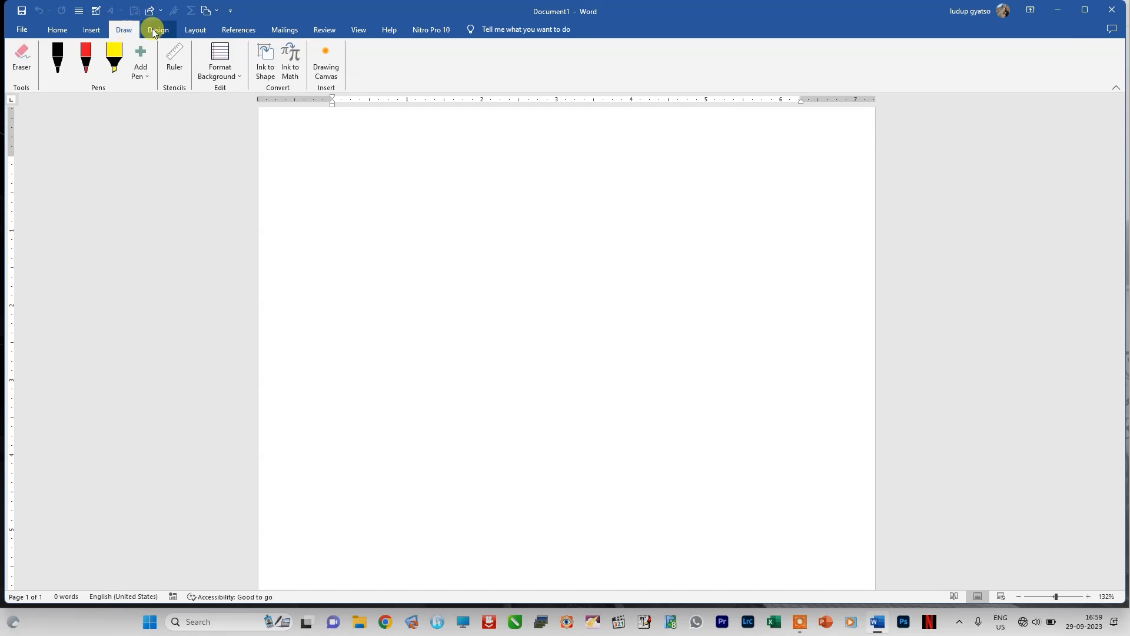
click(155, 29)
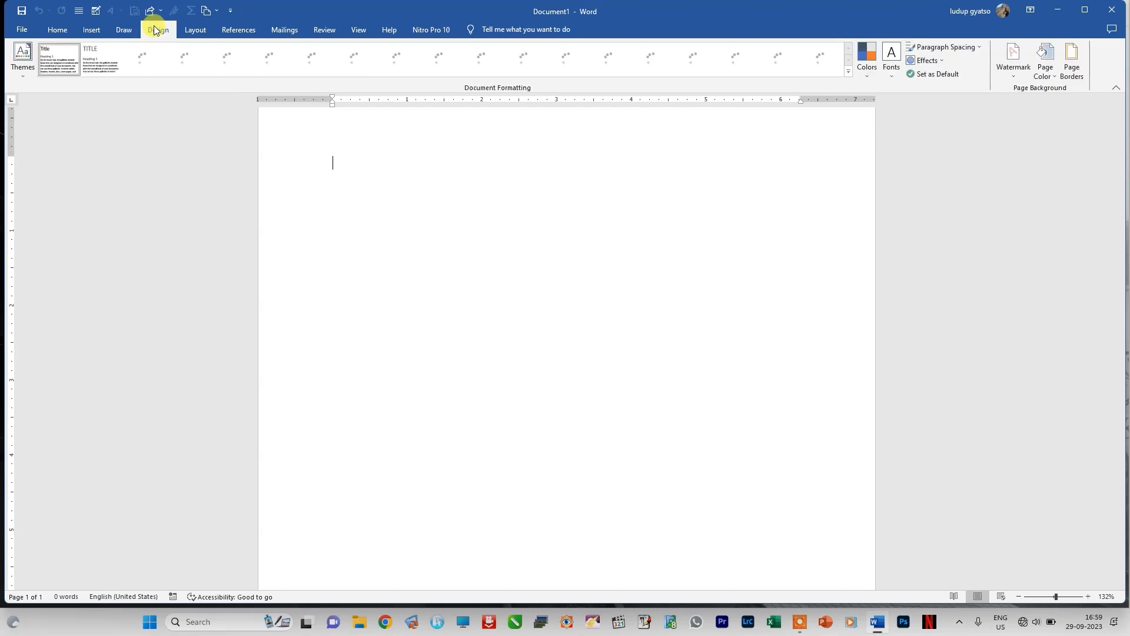
click(112, 29)
click(93, 30)
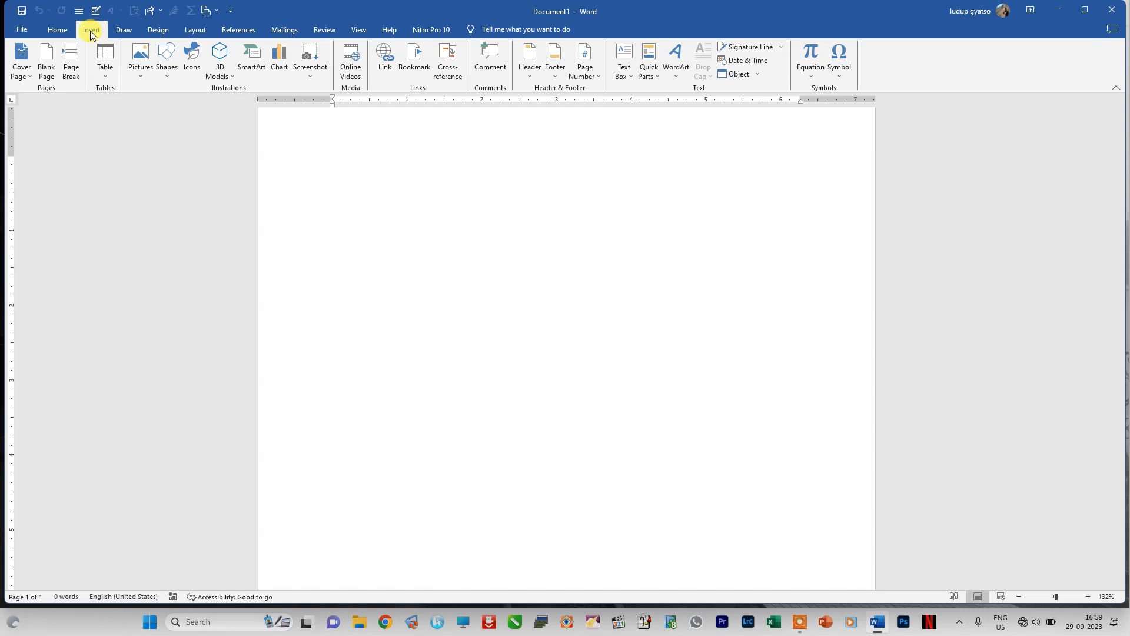
click(29, 76)
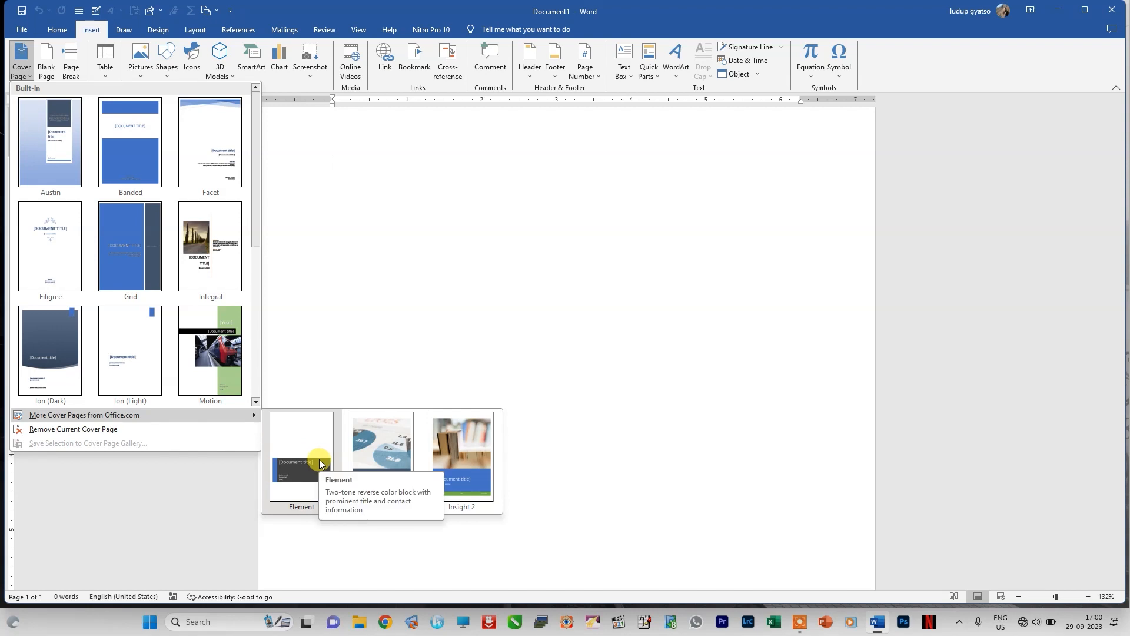
click(303, 452)
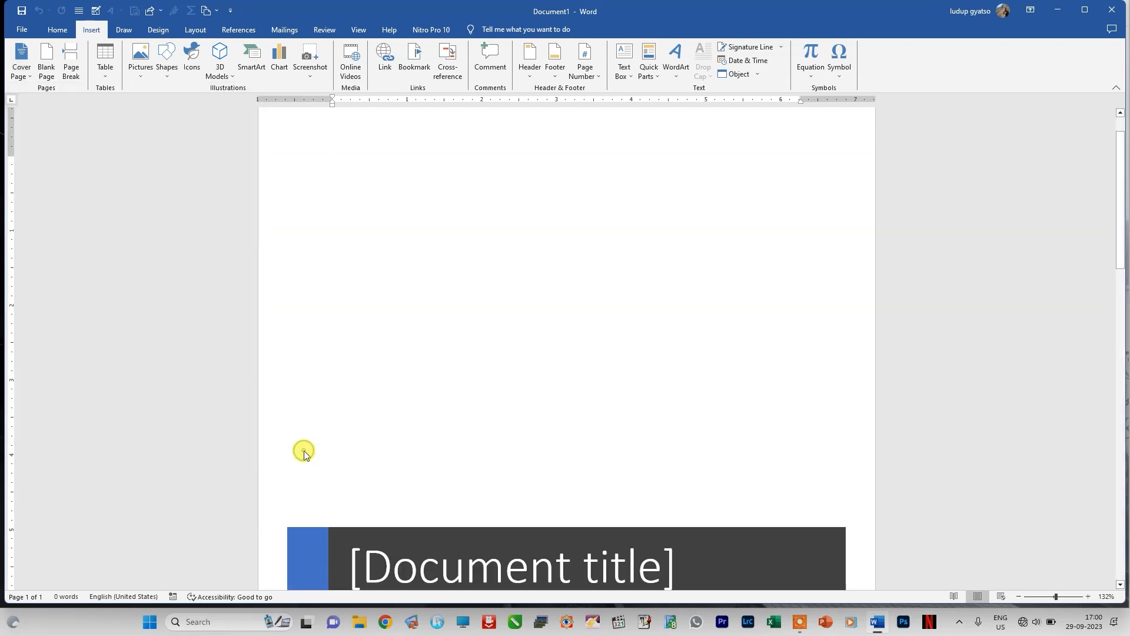
scroll(535, 423, down, 8)
scroll(529, 421, up, 5)
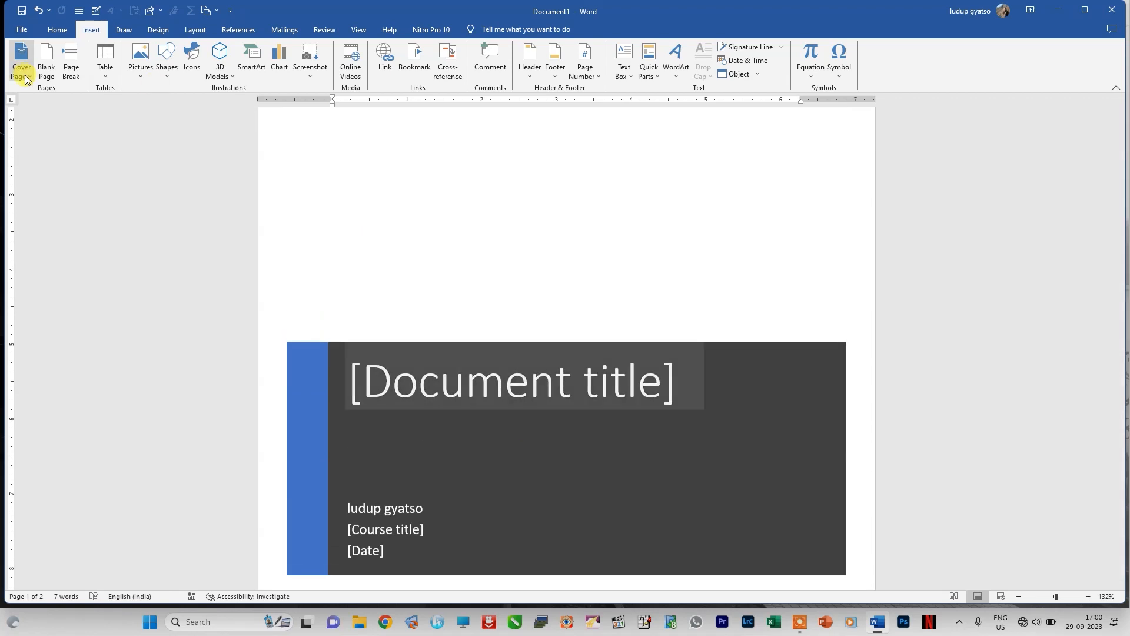
Step: Remove the Element cover page and insert the built-in Motion cover page instead
click(25, 75)
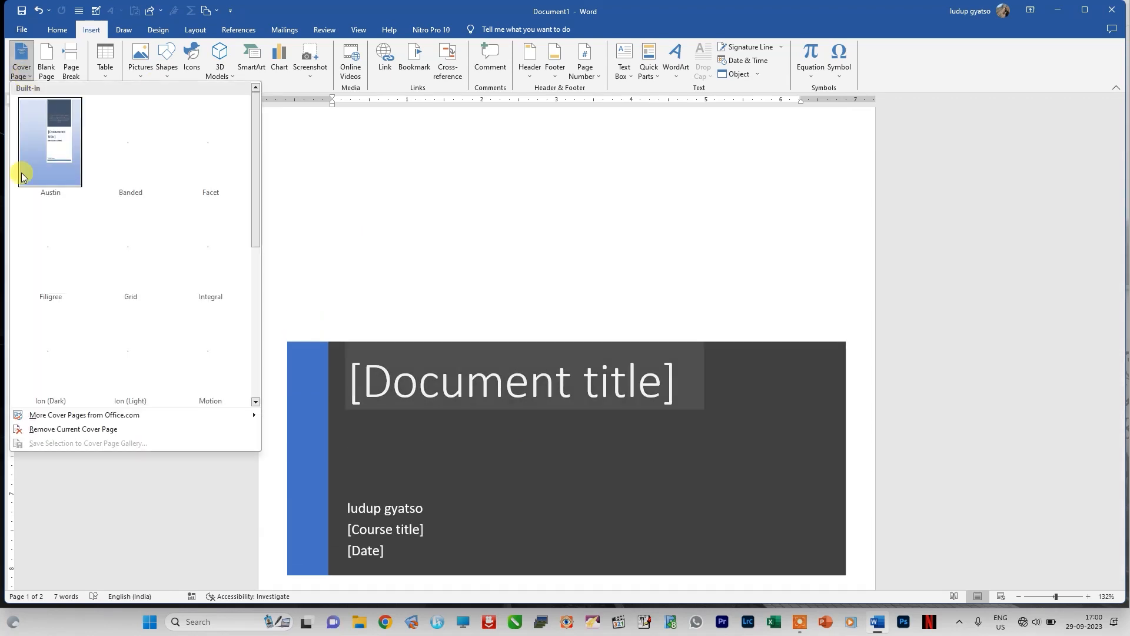
click(41, 429)
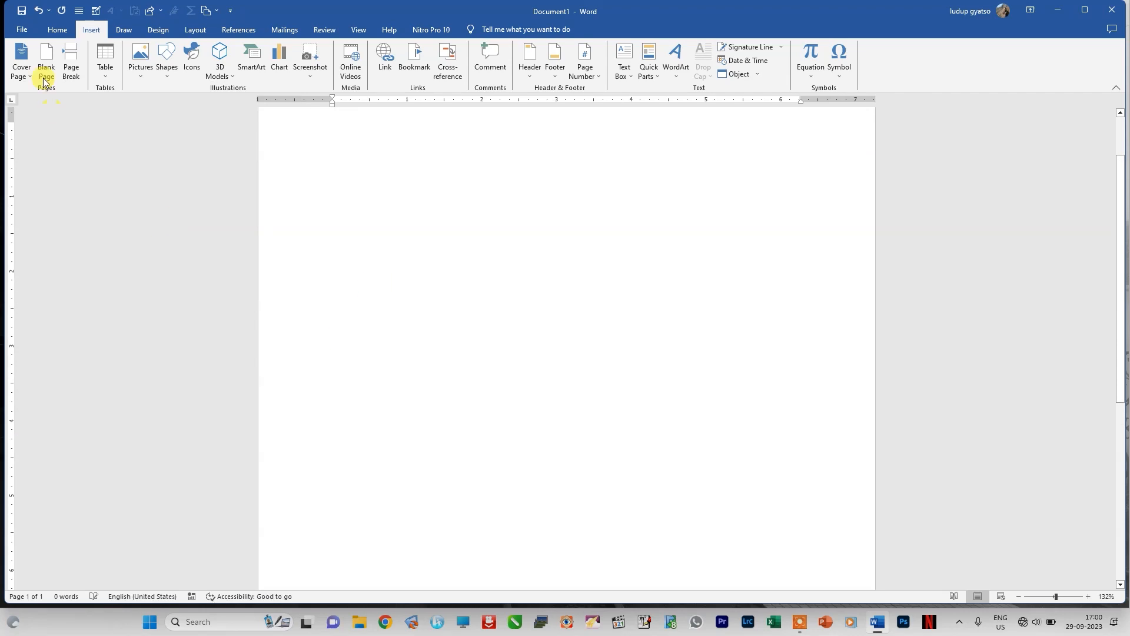
click(21, 74)
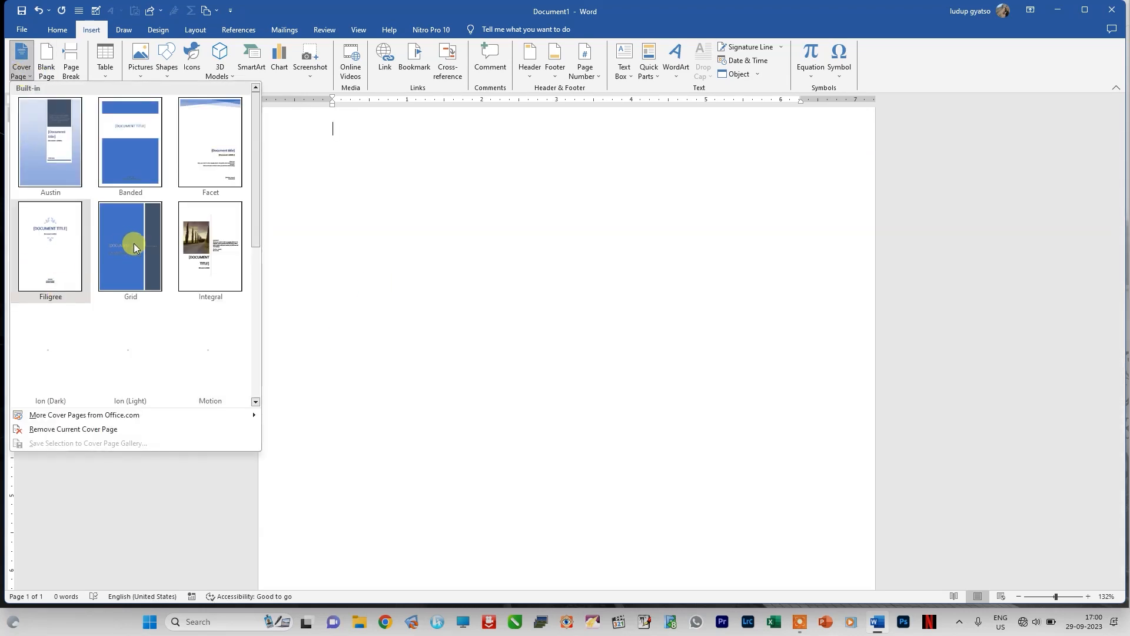
mouse_move(257, 237)
mouse_down()
mouse_move(253, 327)
mouse_move(265, 227)
mouse_up()
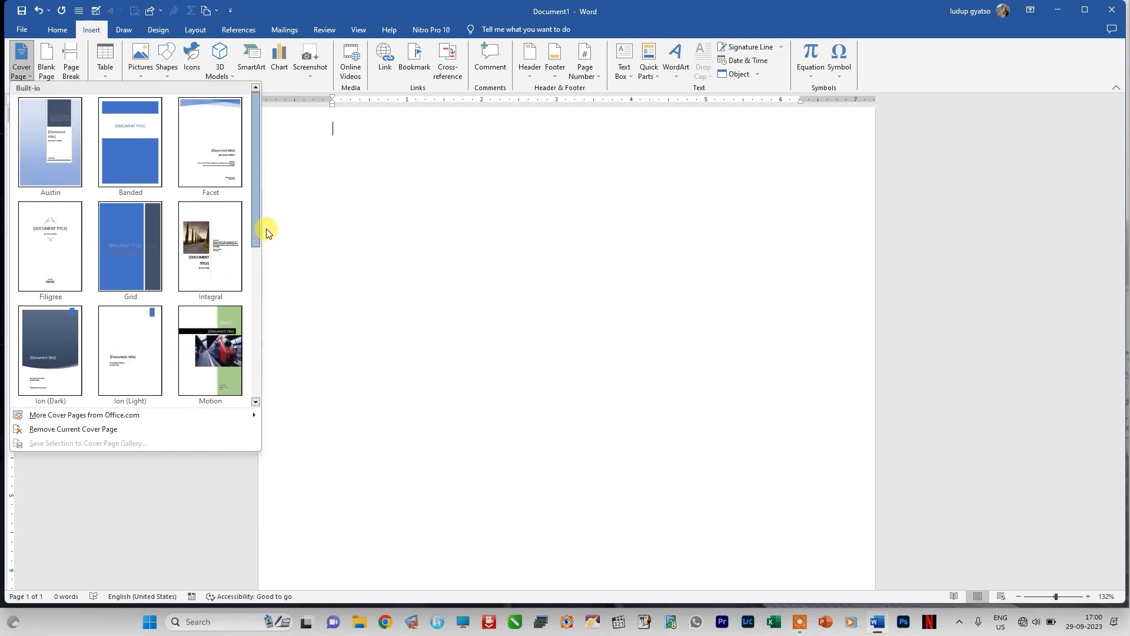
click(213, 350)
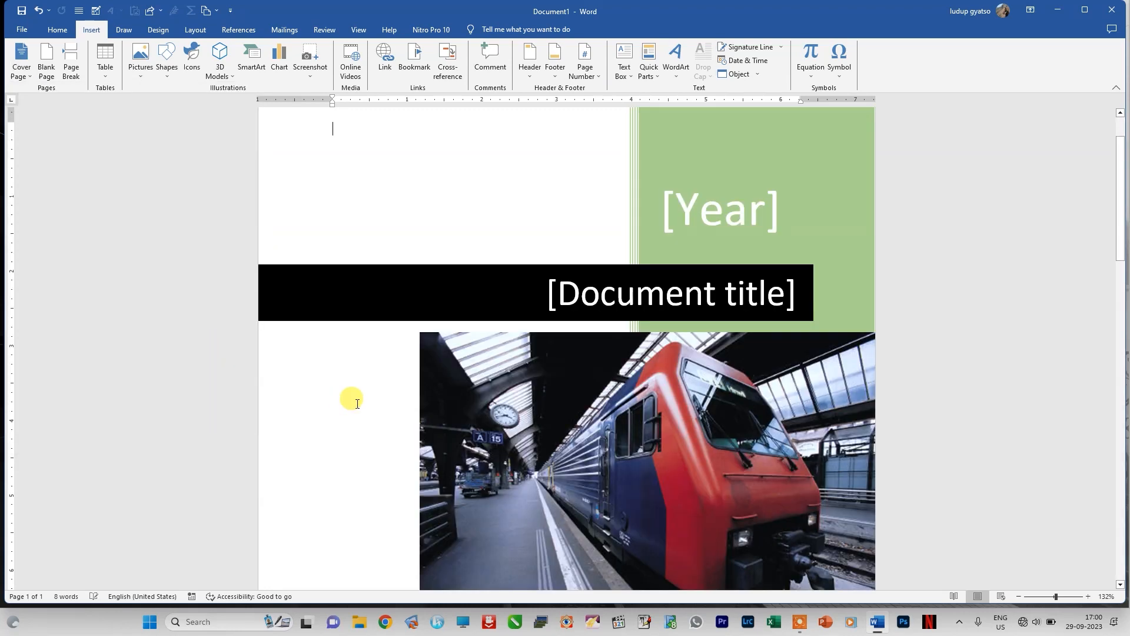
scroll(617, 389, down, 3)
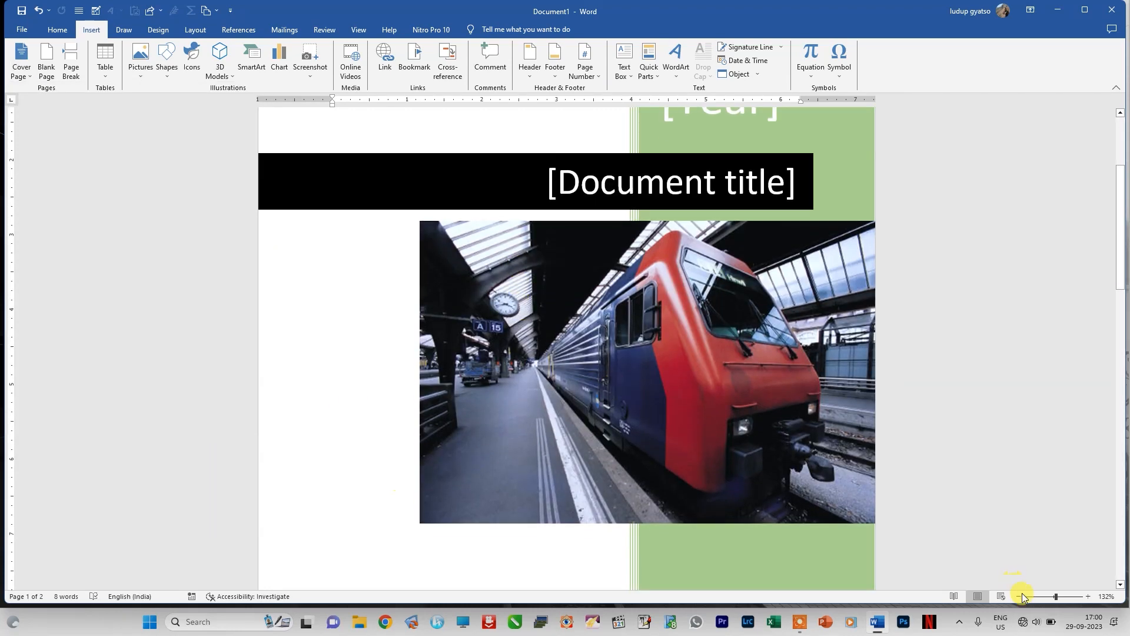
drag(1052, 598, 1047, 595)
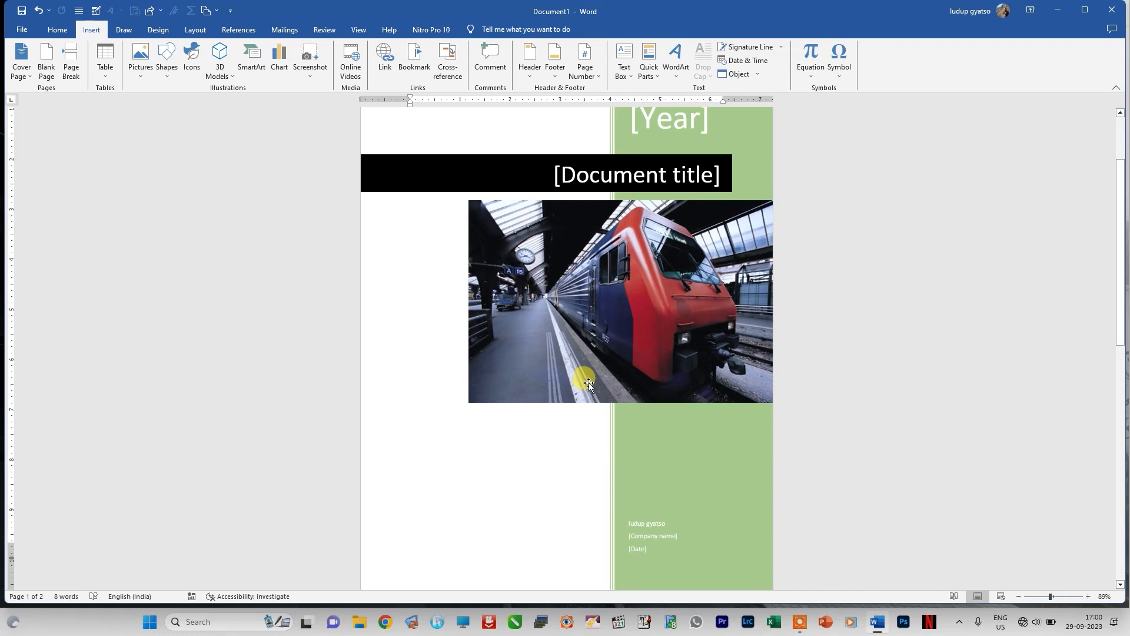
scroll(600, 347, down, 3)
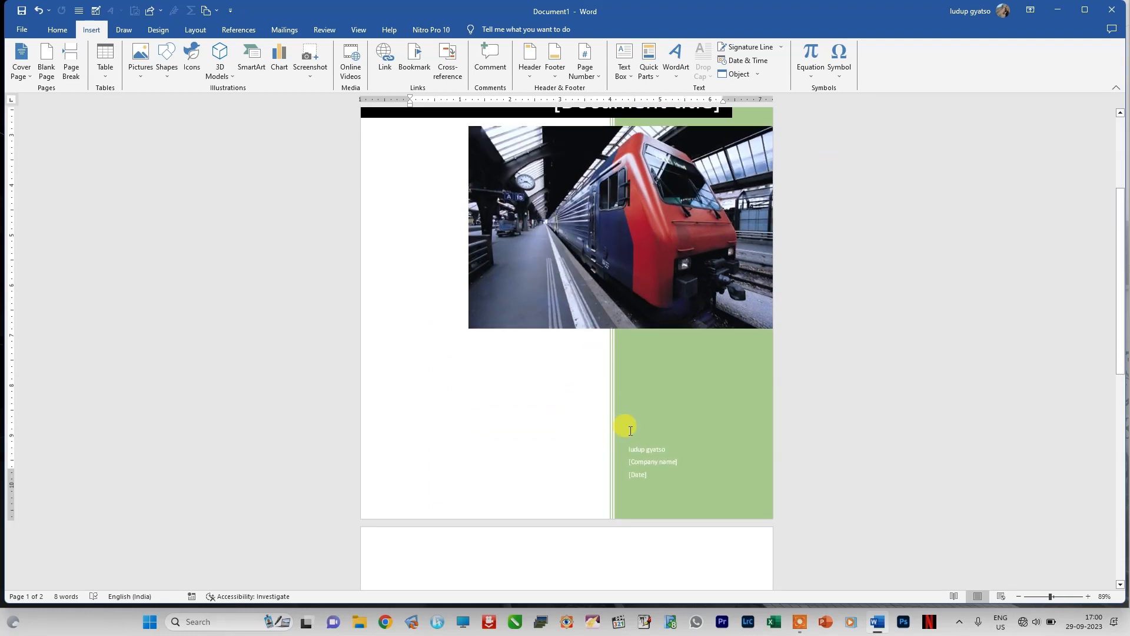
scroll(641, 228, up, 2)
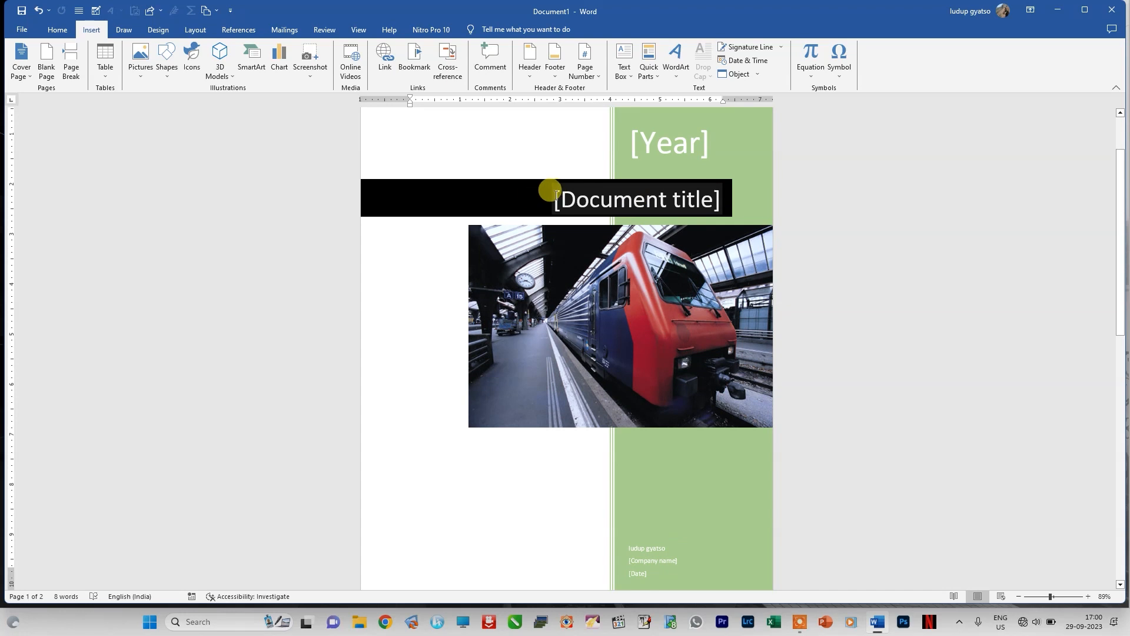
Step: Fill in the document title placeholder on the cover page with "Traain Station"
click(556, 194)
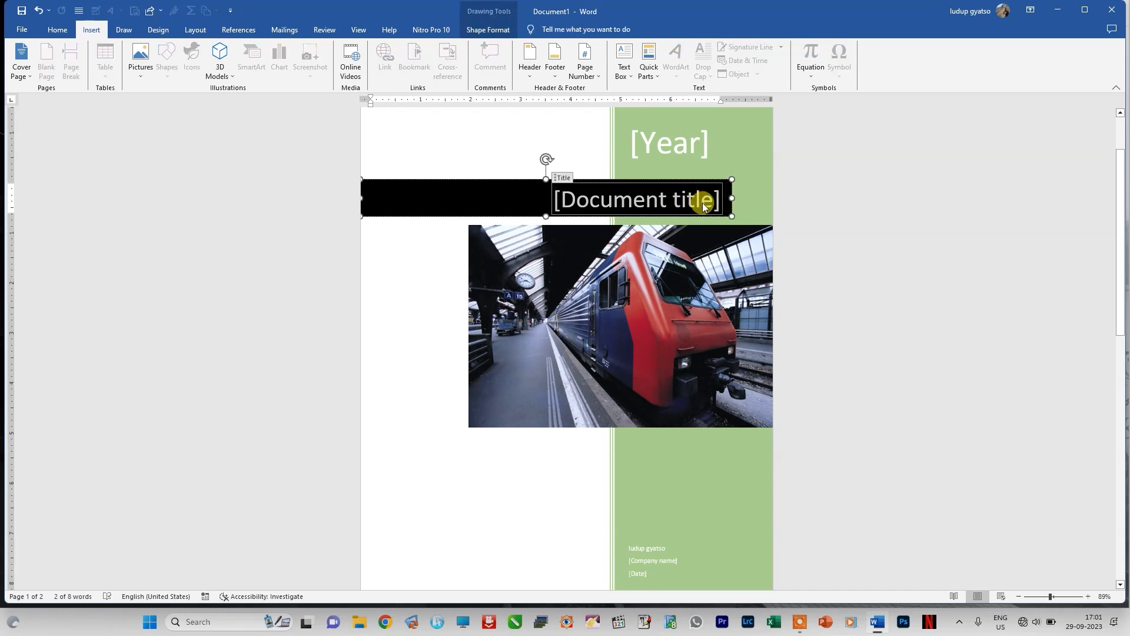
text(T)
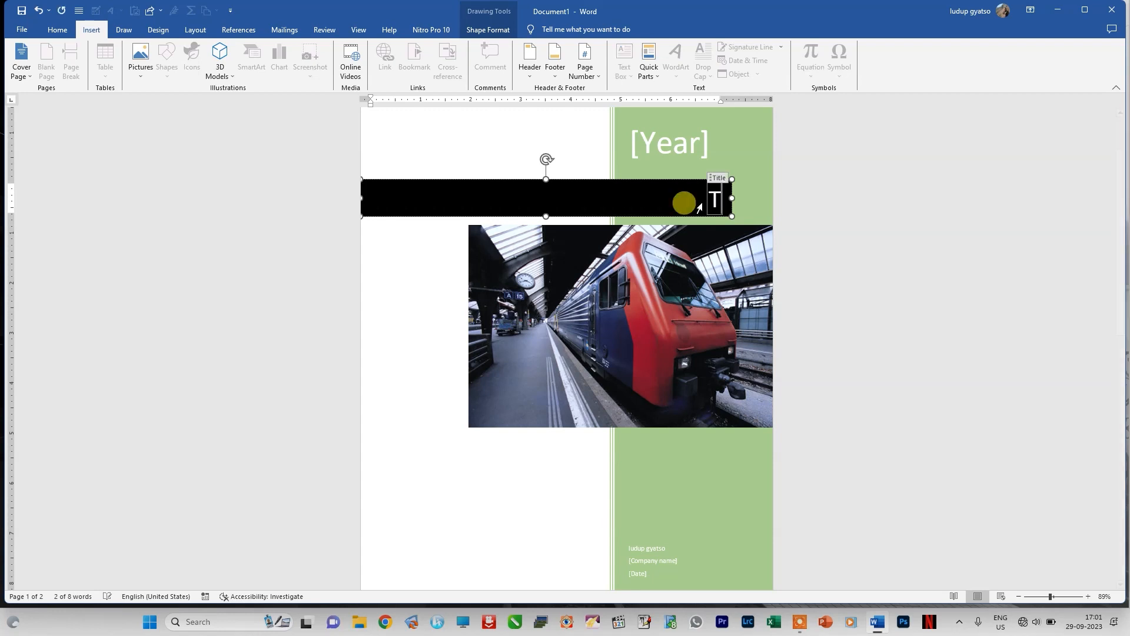
text(raain Station)
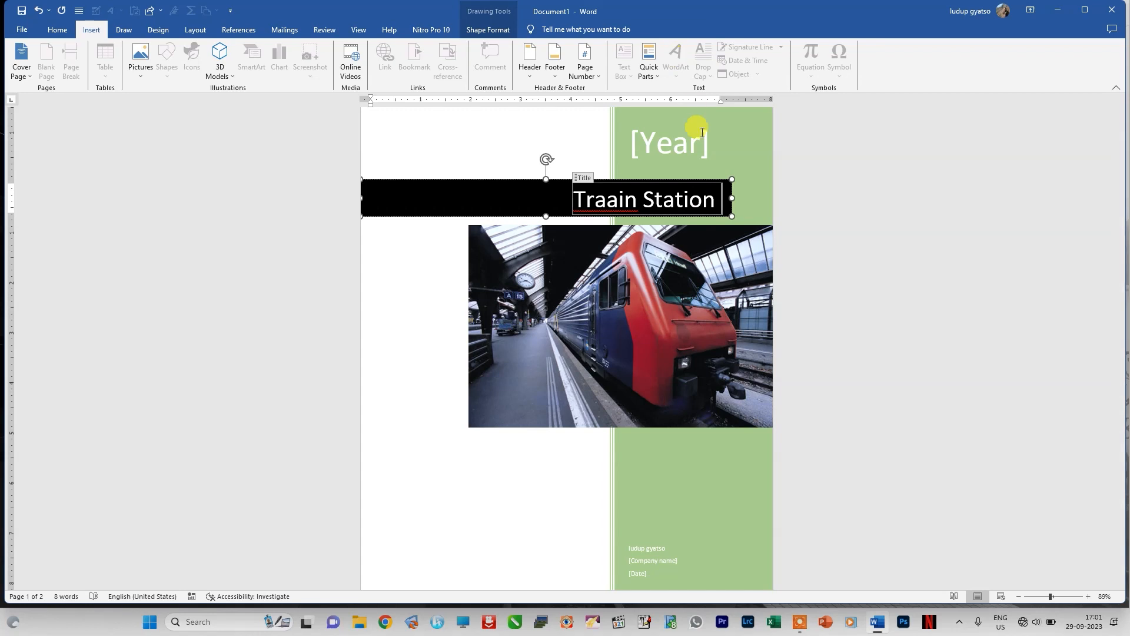
Step: Set the year placeholder on the cover page to 2023
click(695, 145)
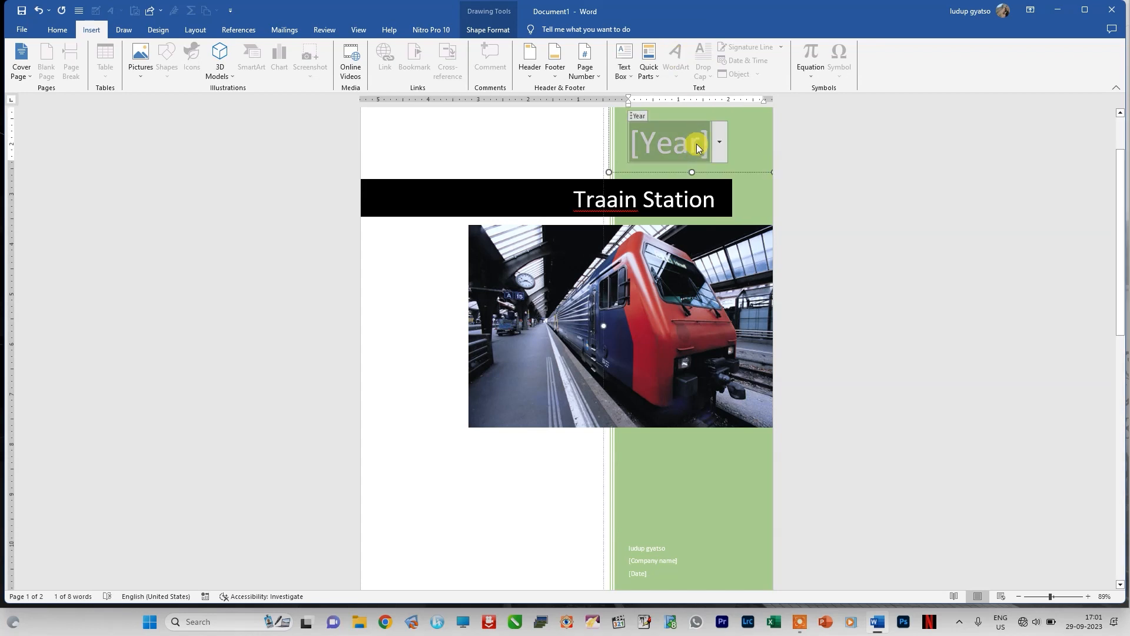
click(716, 145)
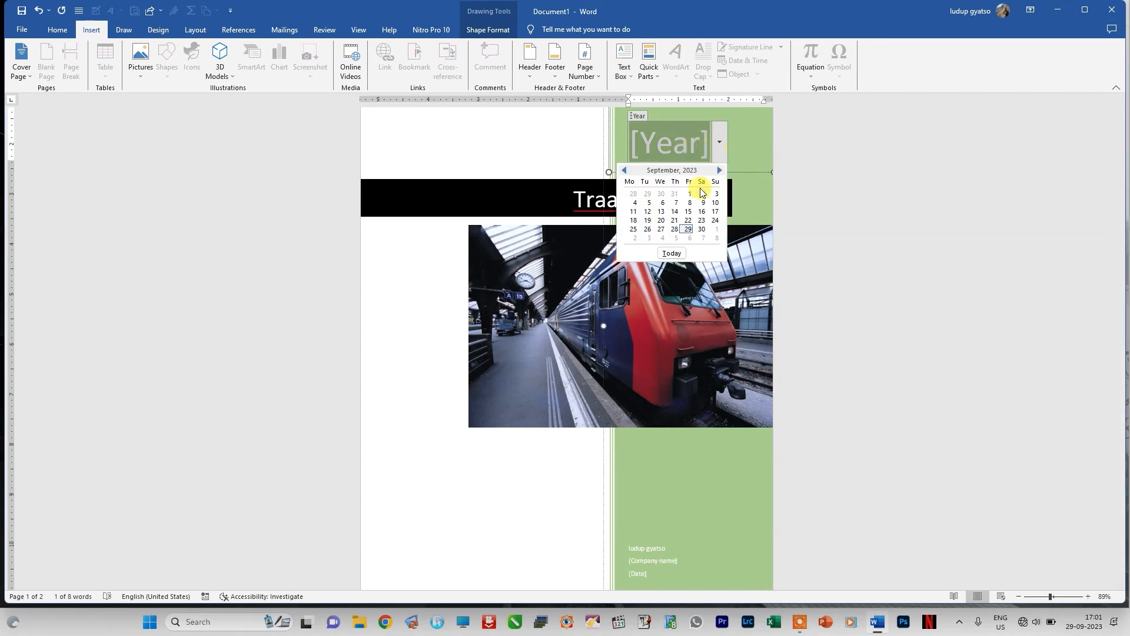
click(683, 144)
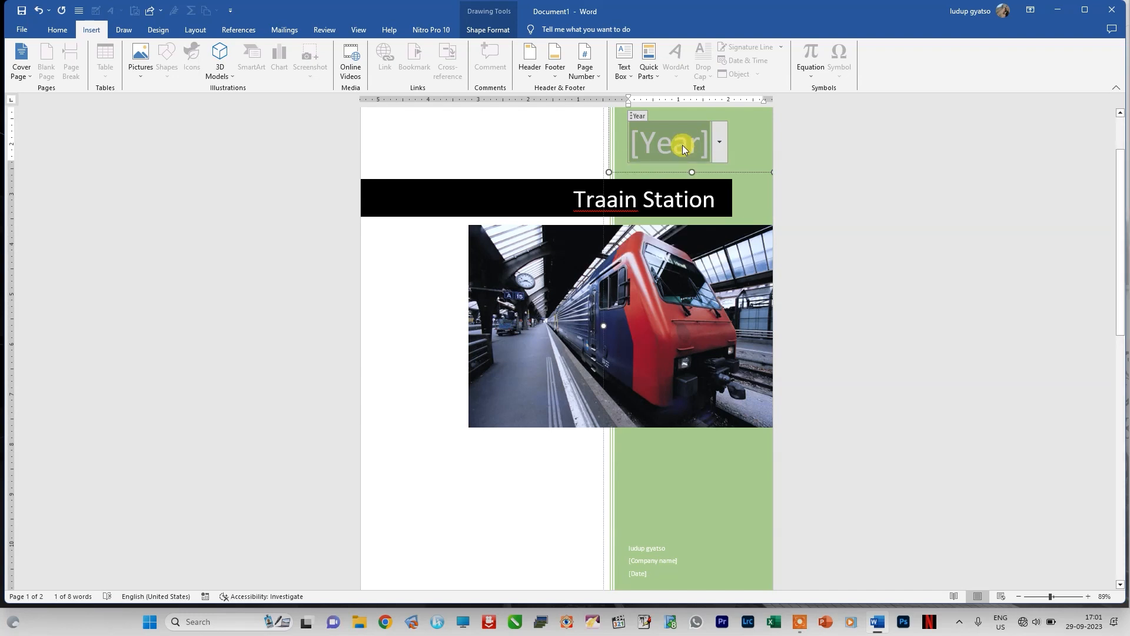
text(20)
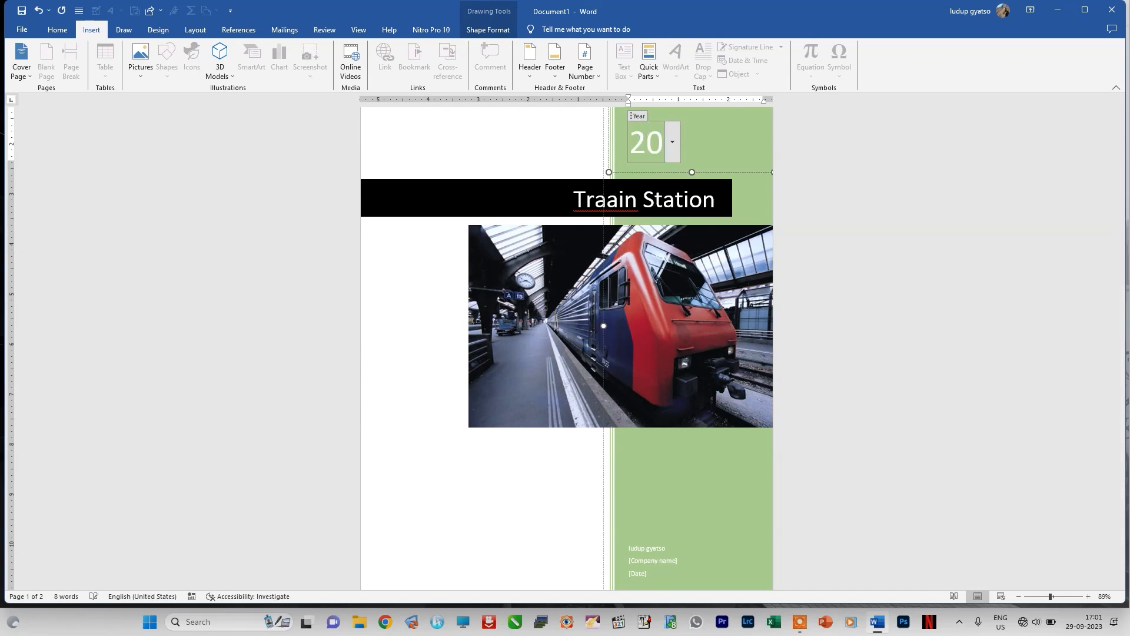
text(23)
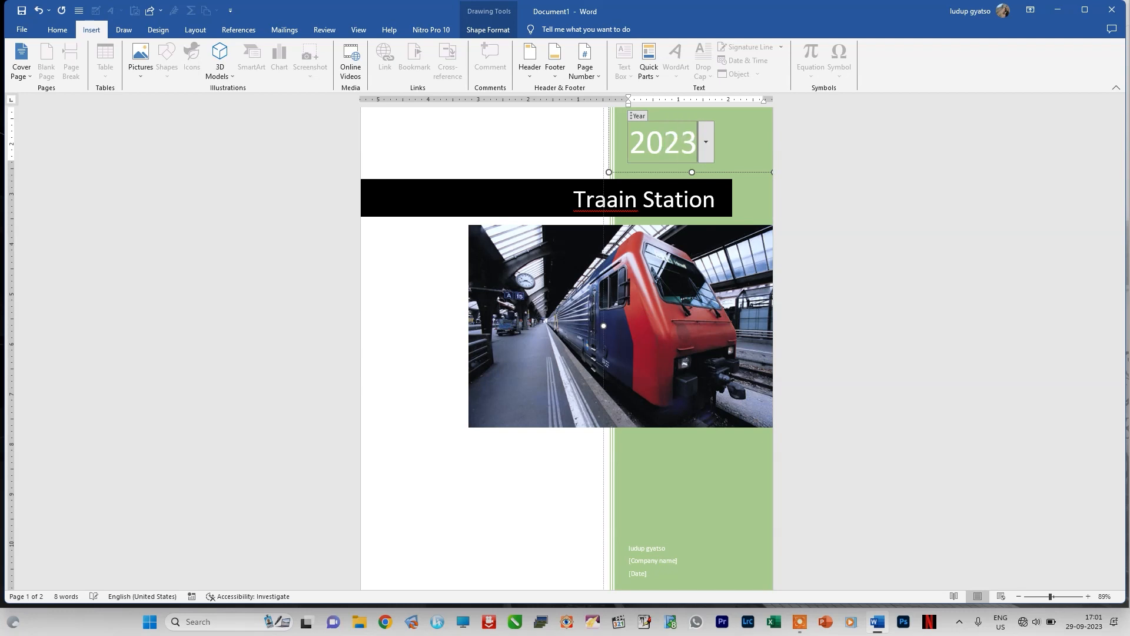
scroll(595, 549, down, 2)
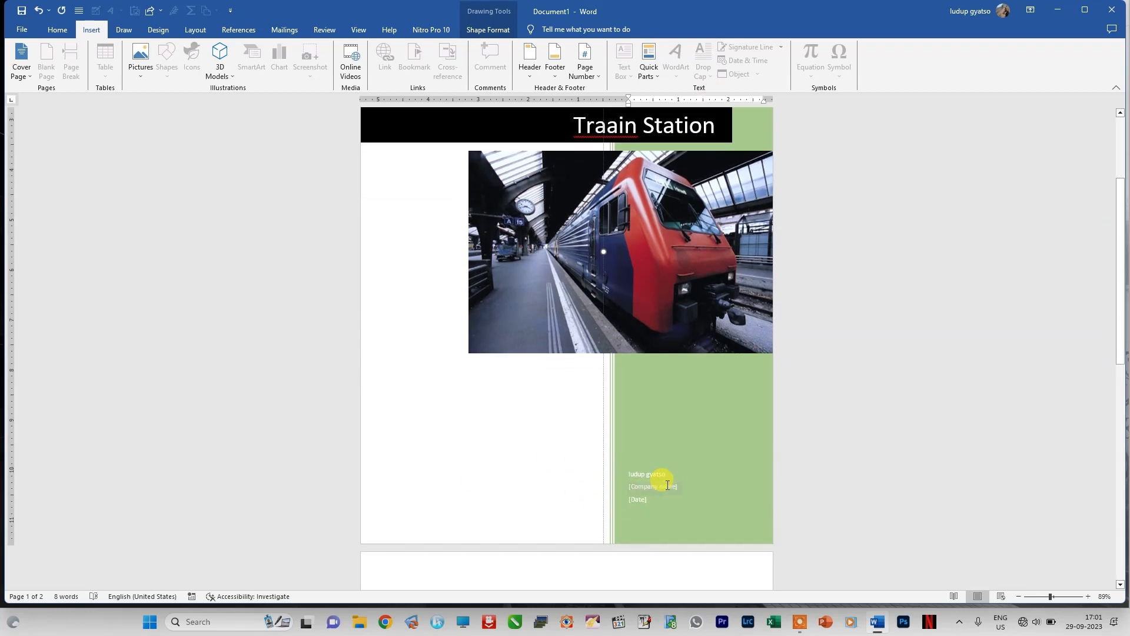
click(669, 488)
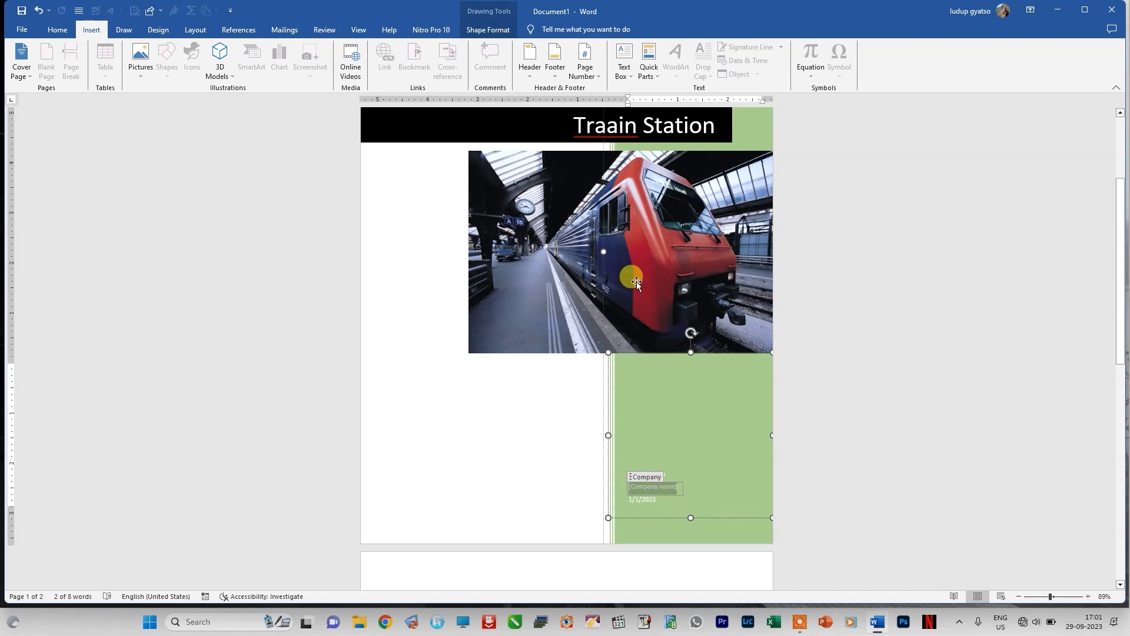
click(21, 30)
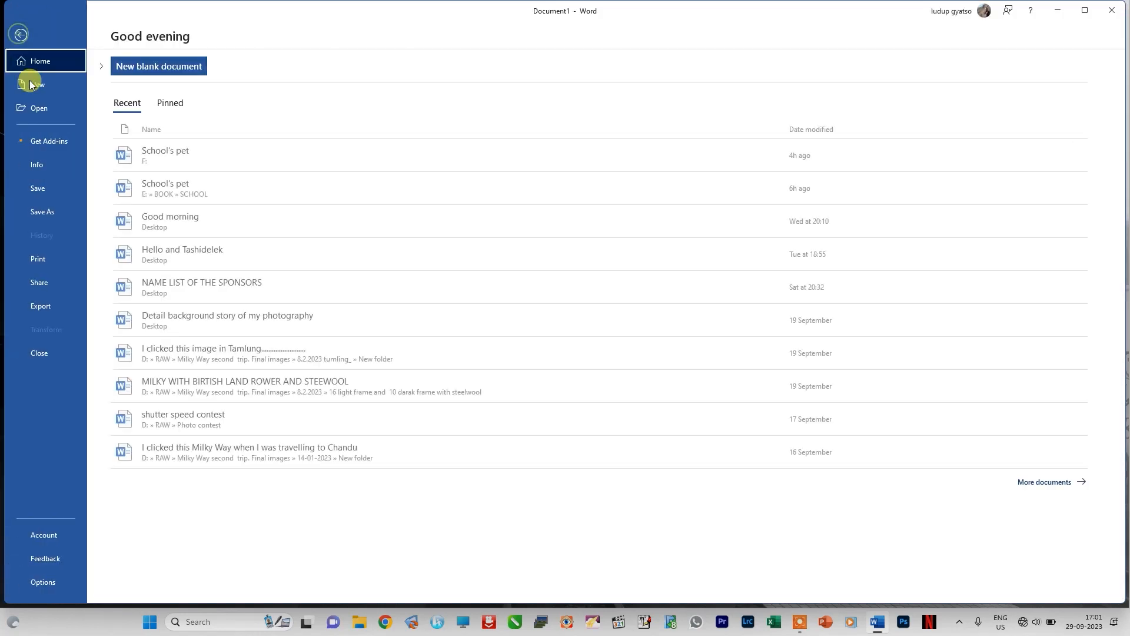
click(21, 35)
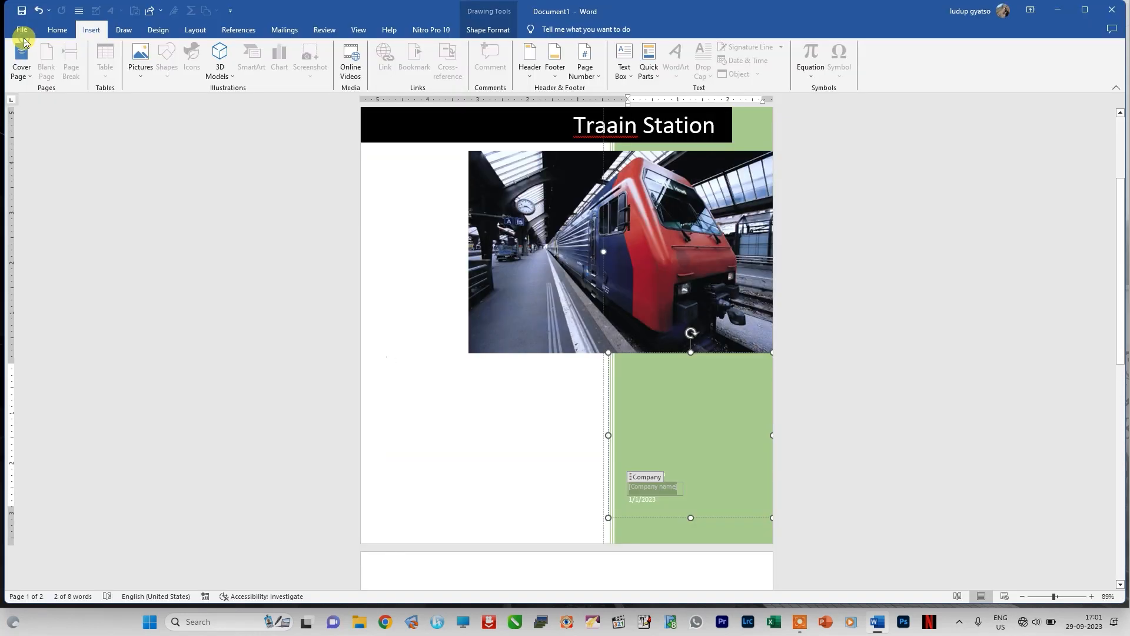
Step: Remove the current Motion cover page from the document
click(33, 73)
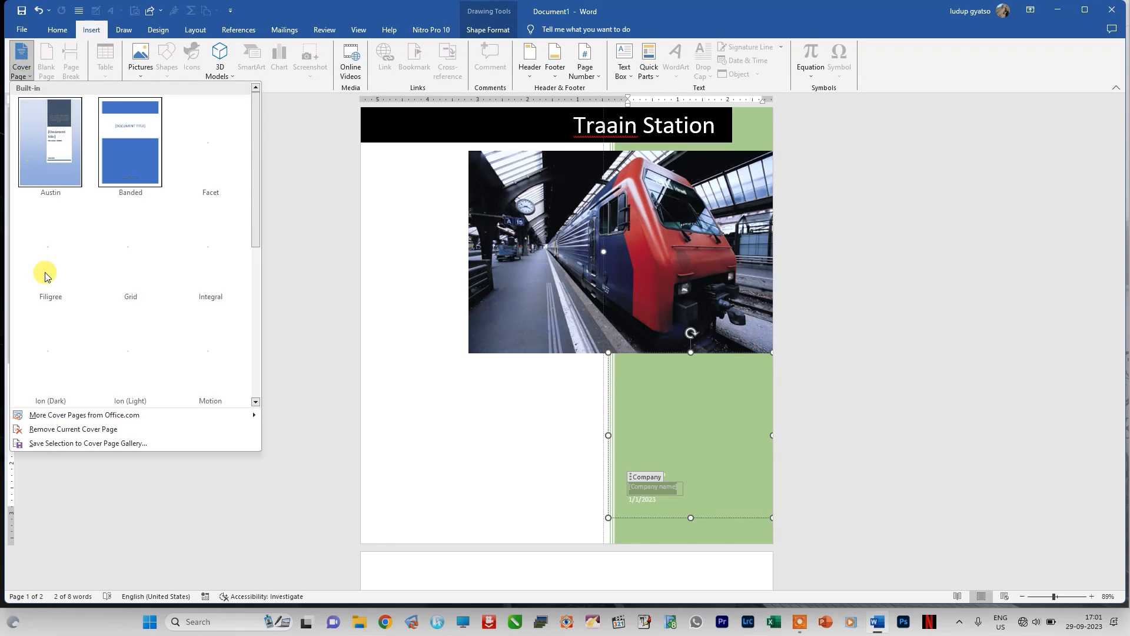
click(58, 430)
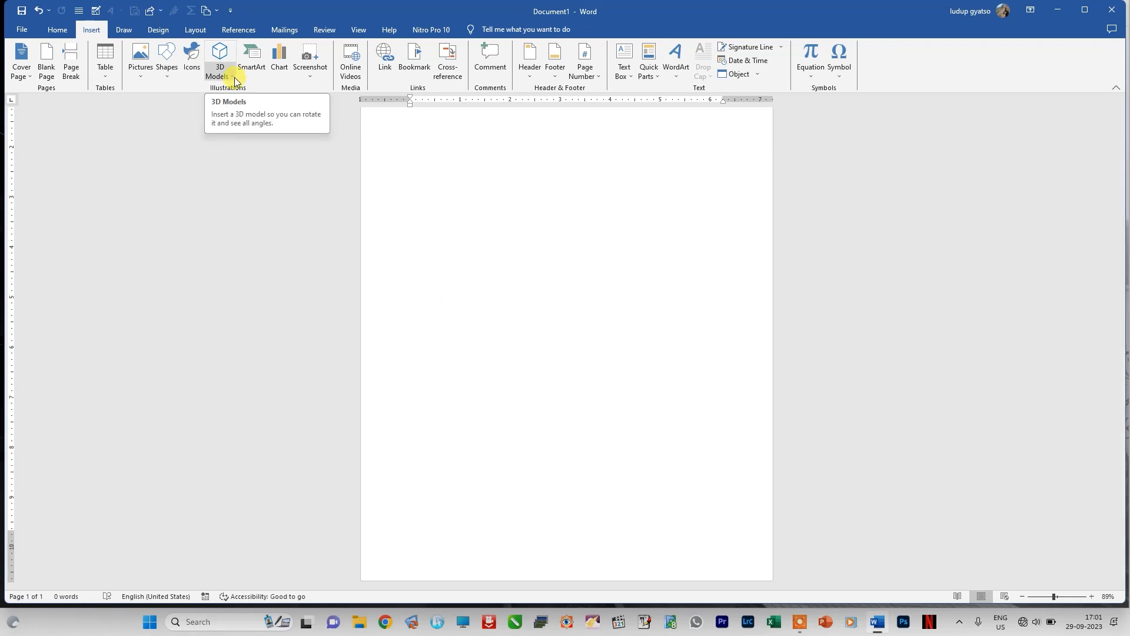
Step: Insert the picture "cover page" from the Desktop folder into the blank document
click(140, 73)
click(152, 105)
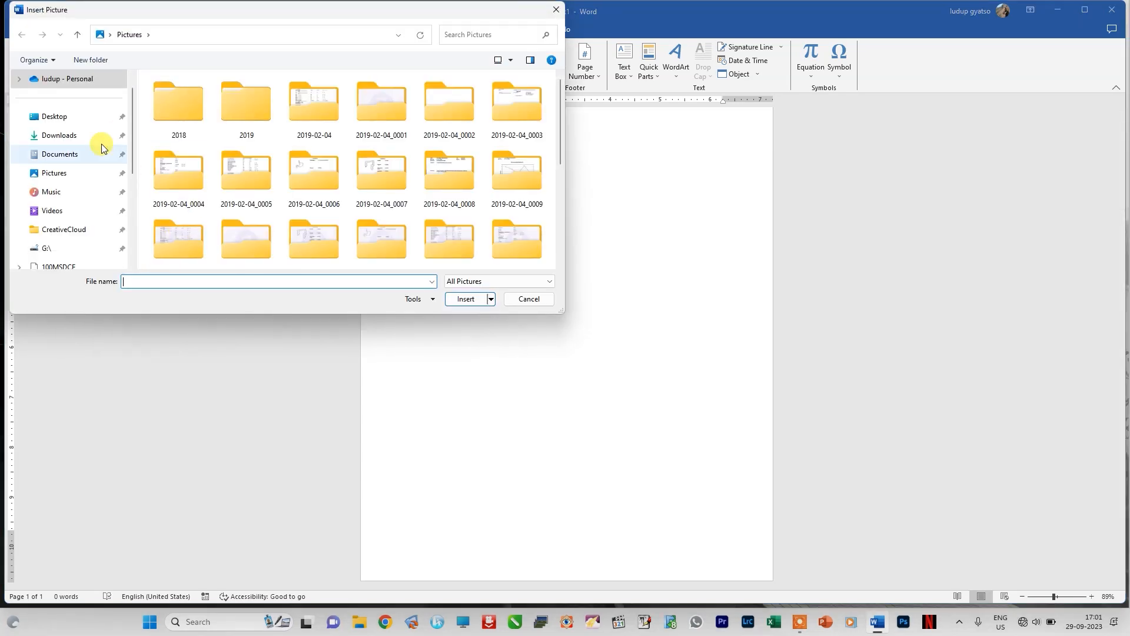
click(61, 121)
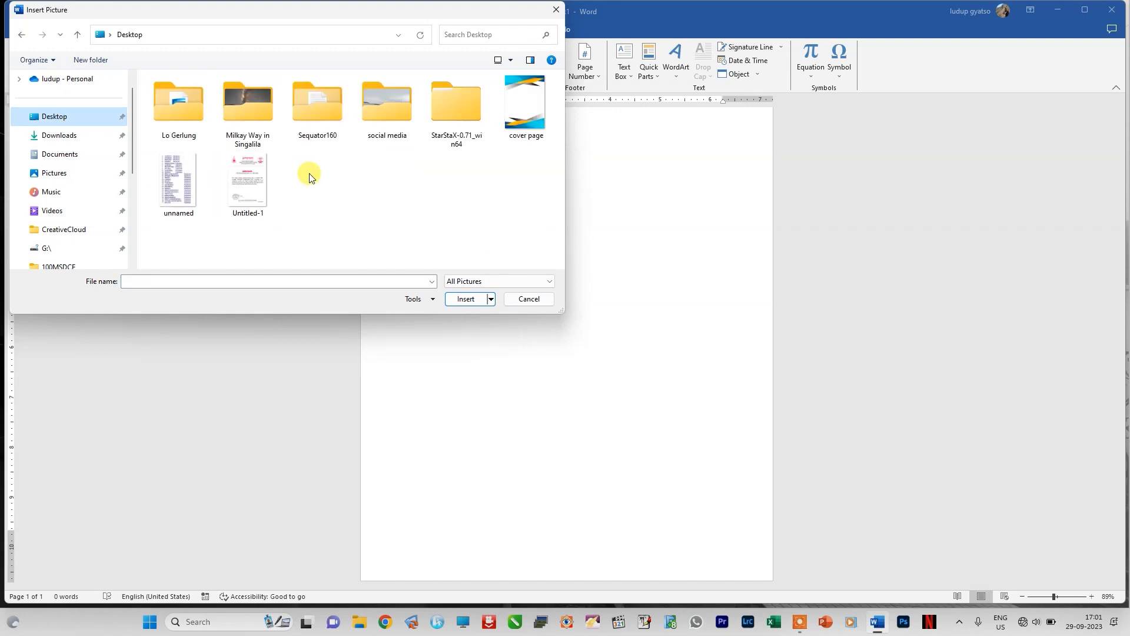
click(523, 122)
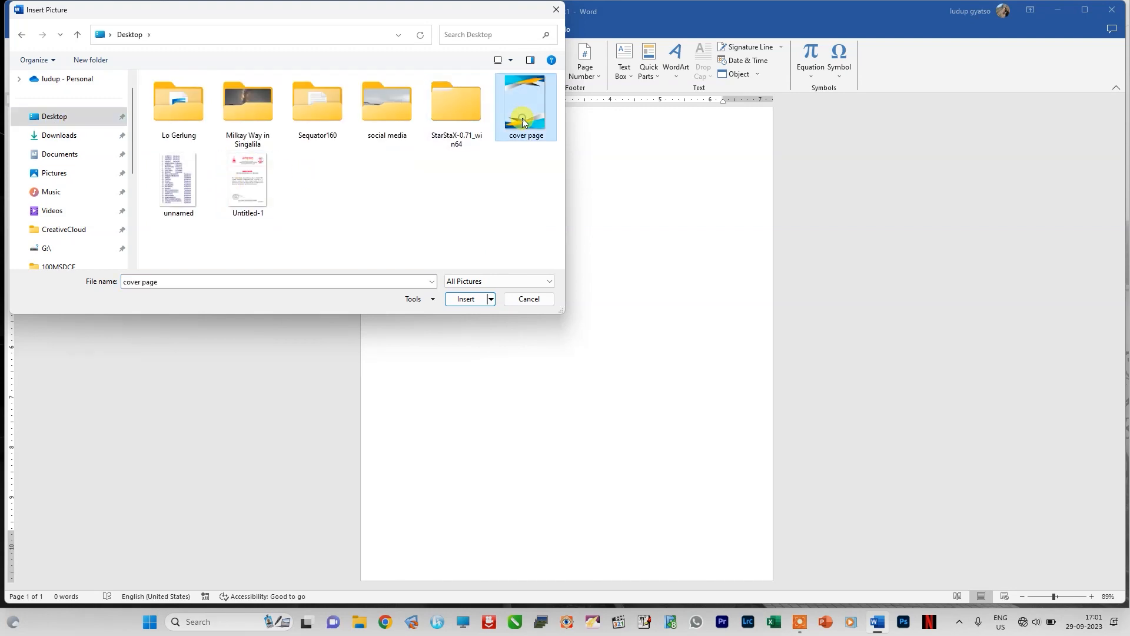
click(465, 300)
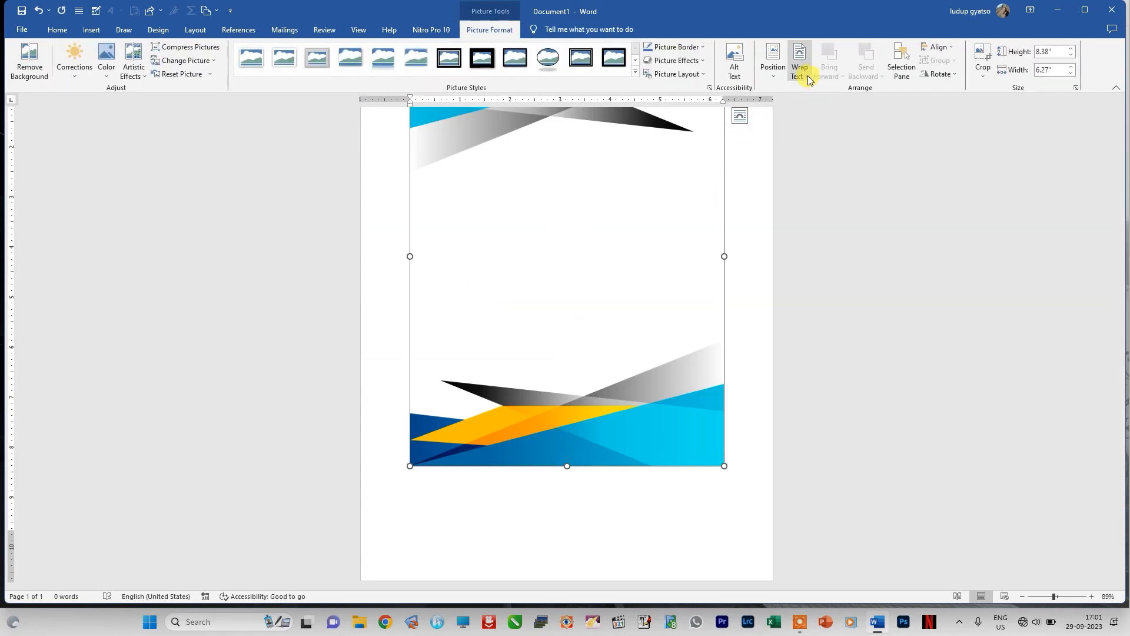
Step: Set the text wrapping of the inserted cover picture to Tight
click(809, 79)
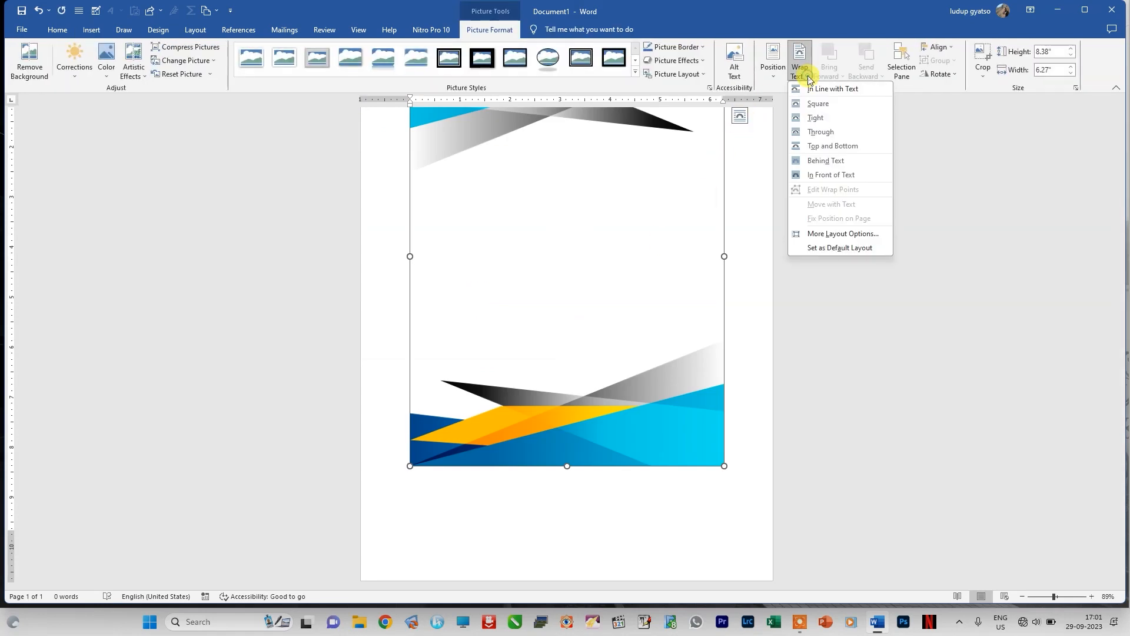
click(817, 119)
scroll(648, 217, up, 3)
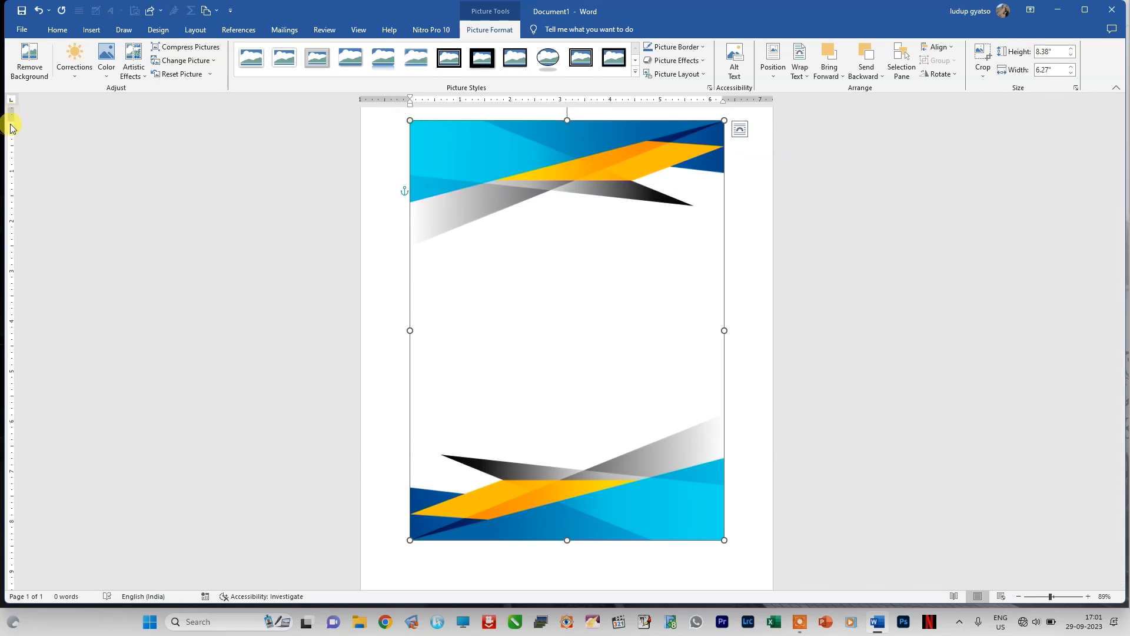
Step: Remove the remaining top margin and stretch the cover picture to fill the whole page, about 11.85" high by 8.28" wide
drag(11, 120, 11, 103)
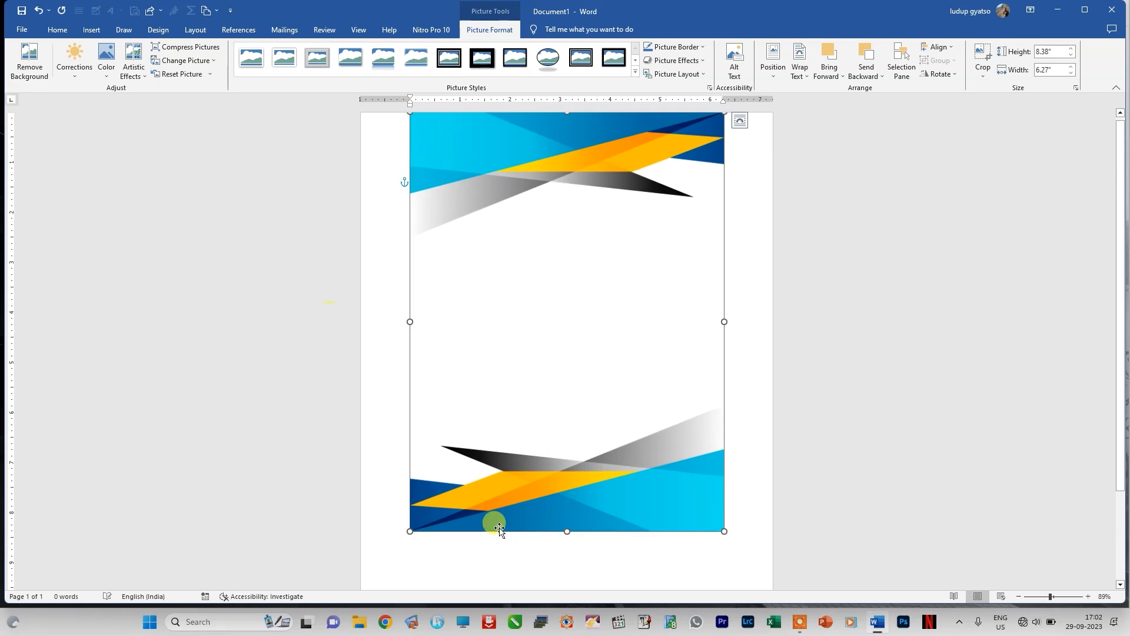
drag(411, 531, 336, 598)
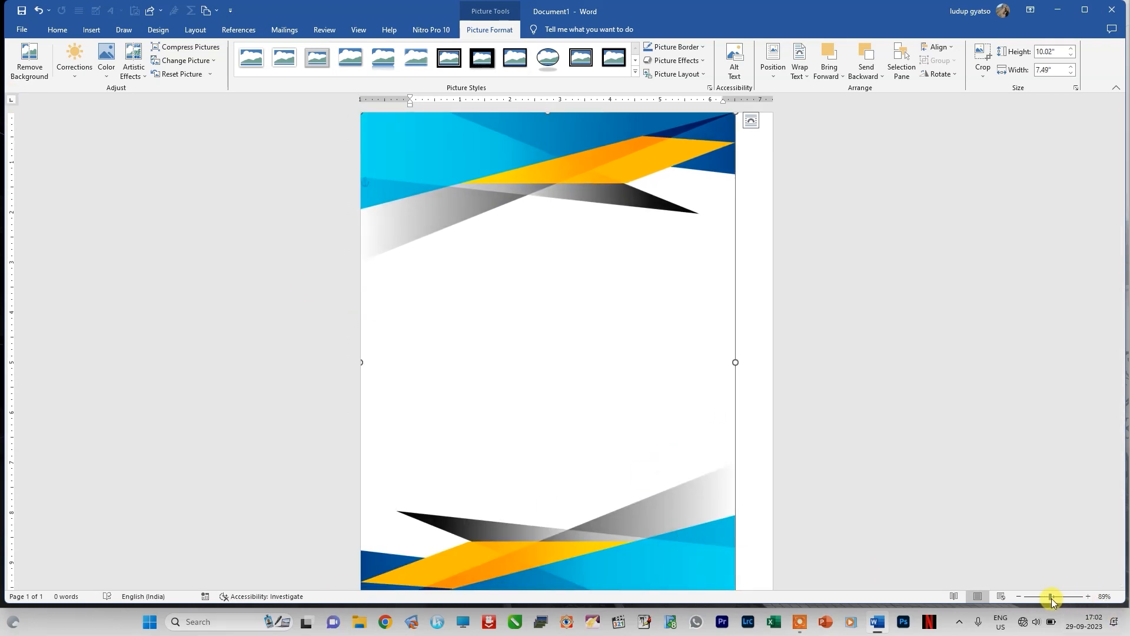
drag(1051, 598, 1046, 597)
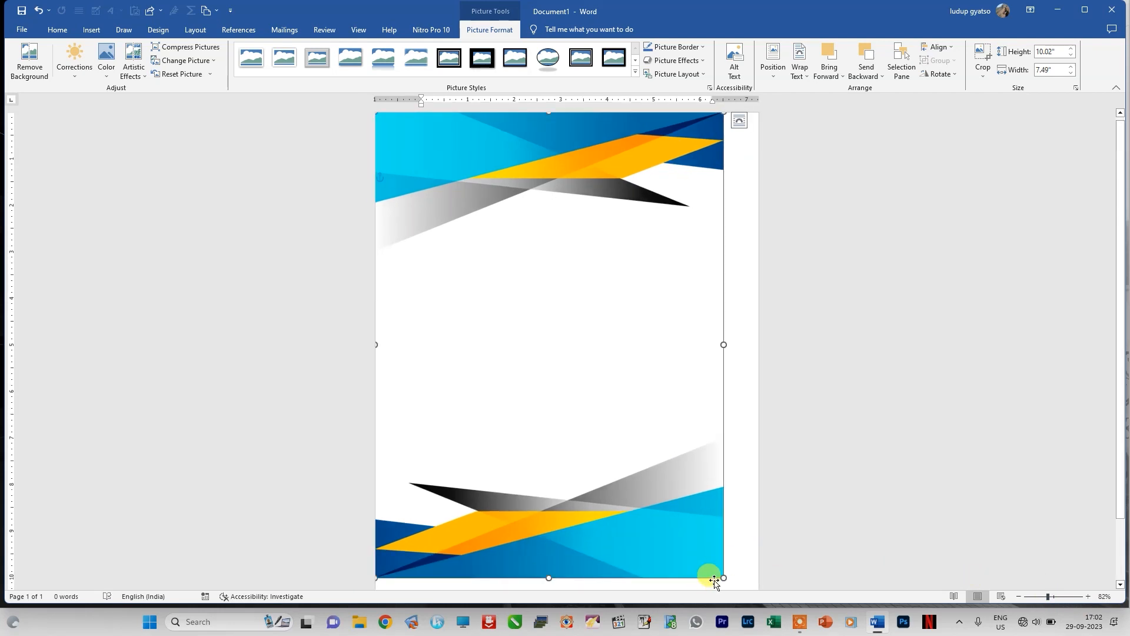
drag(721, 577, 757, 595)
scroll(979, 494, down, 2)
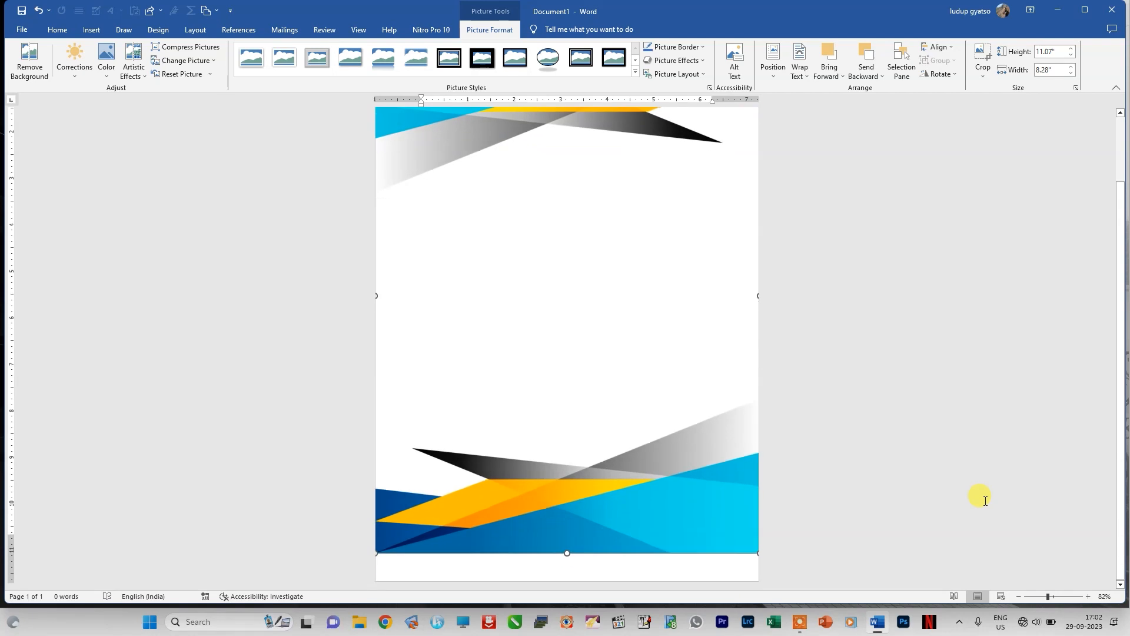
drag(566, 553, 568, 594)
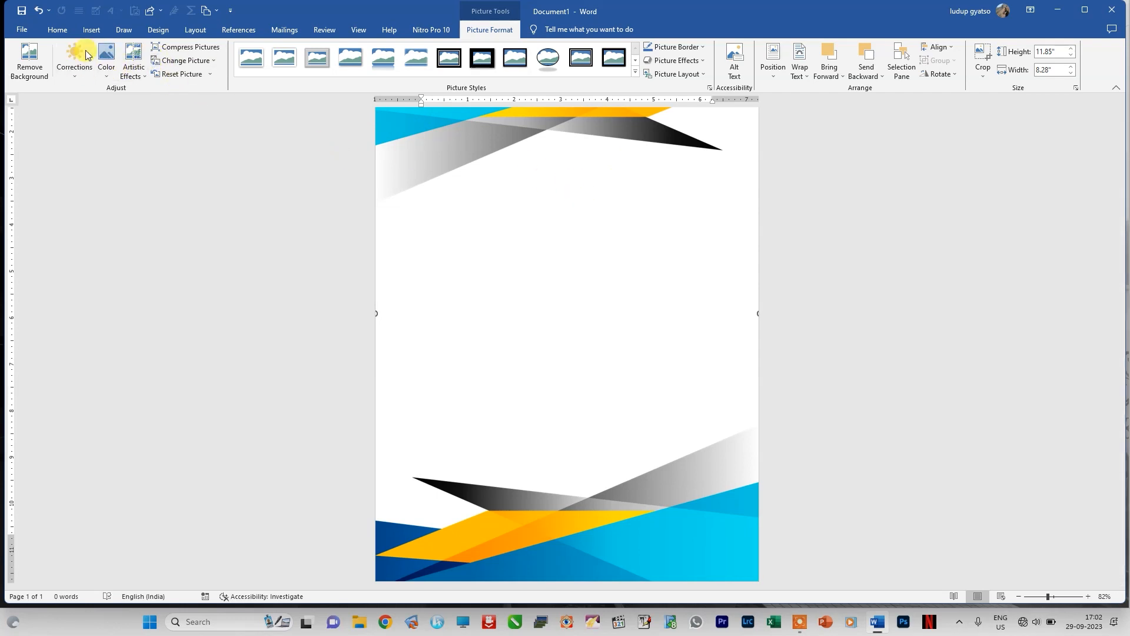
Step: Insert the picture "MY jpg 2000px 300dpt" from the Desktop folder "Milkay Way in Singalila"
click(91, 30)
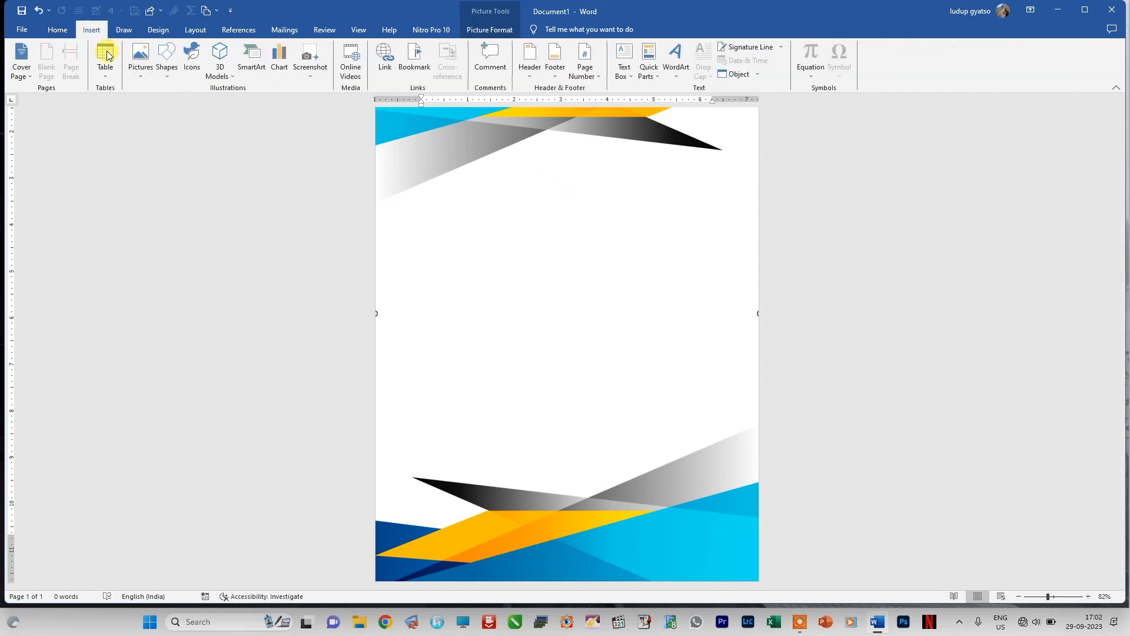
click(140, 76)
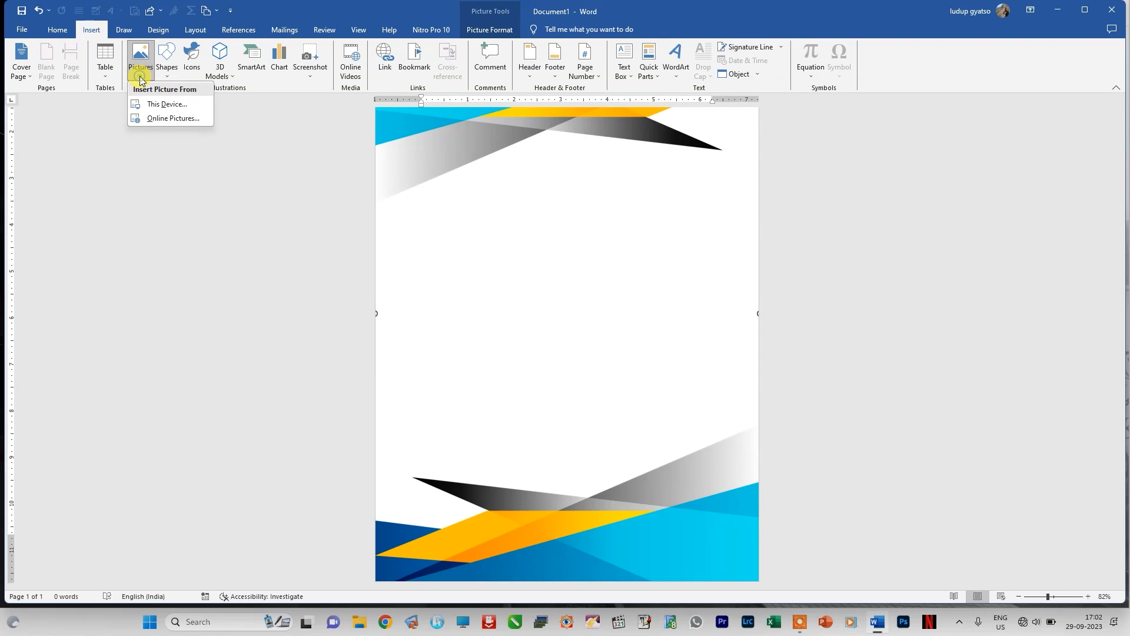
click(174, 107)
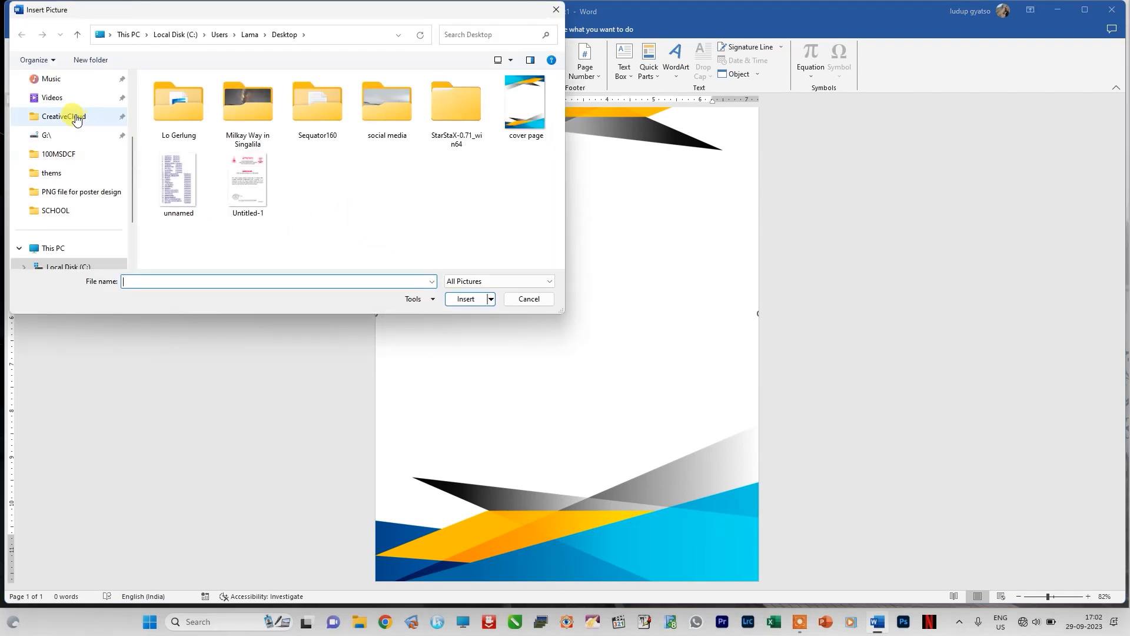
drag(134, 142, 140, 81)
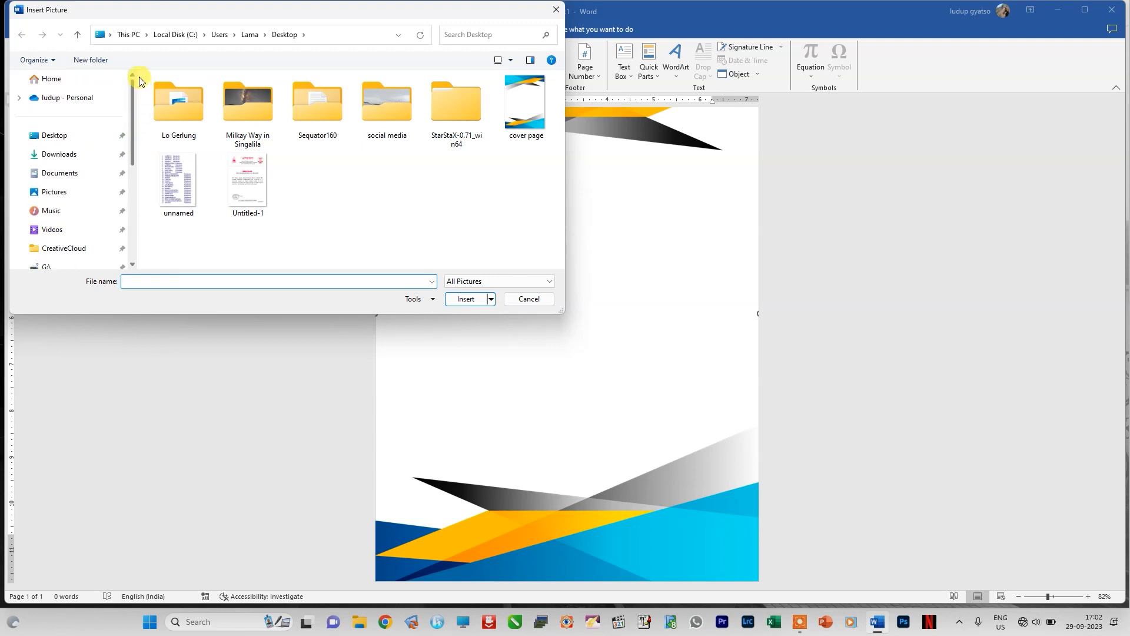
click(55, 135)
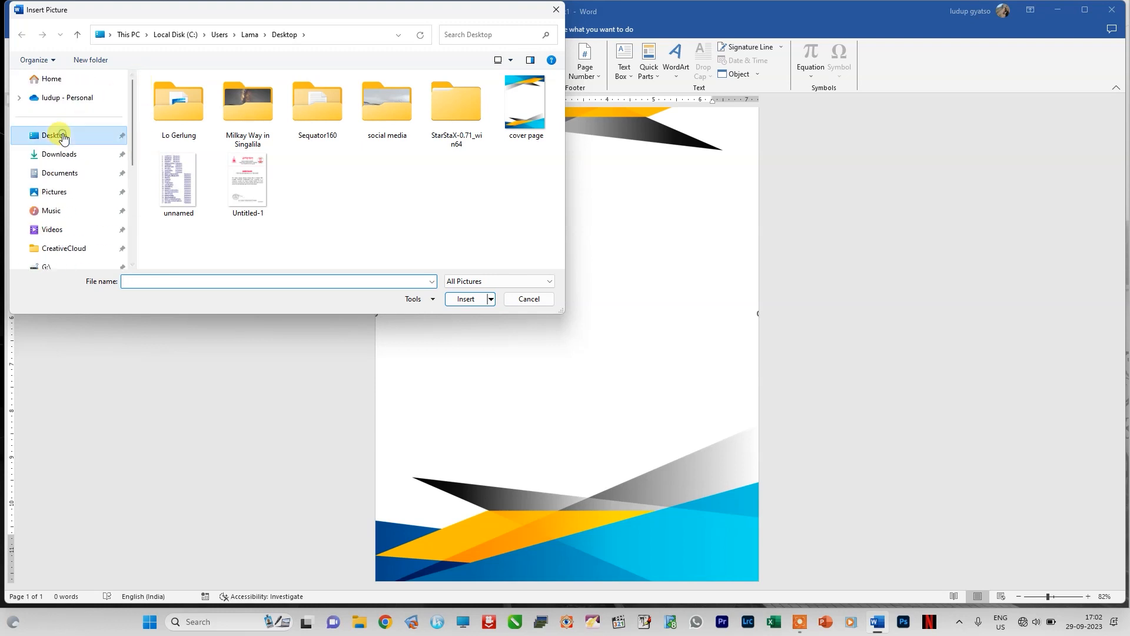
double_click(249, 107)
click(191, 120)
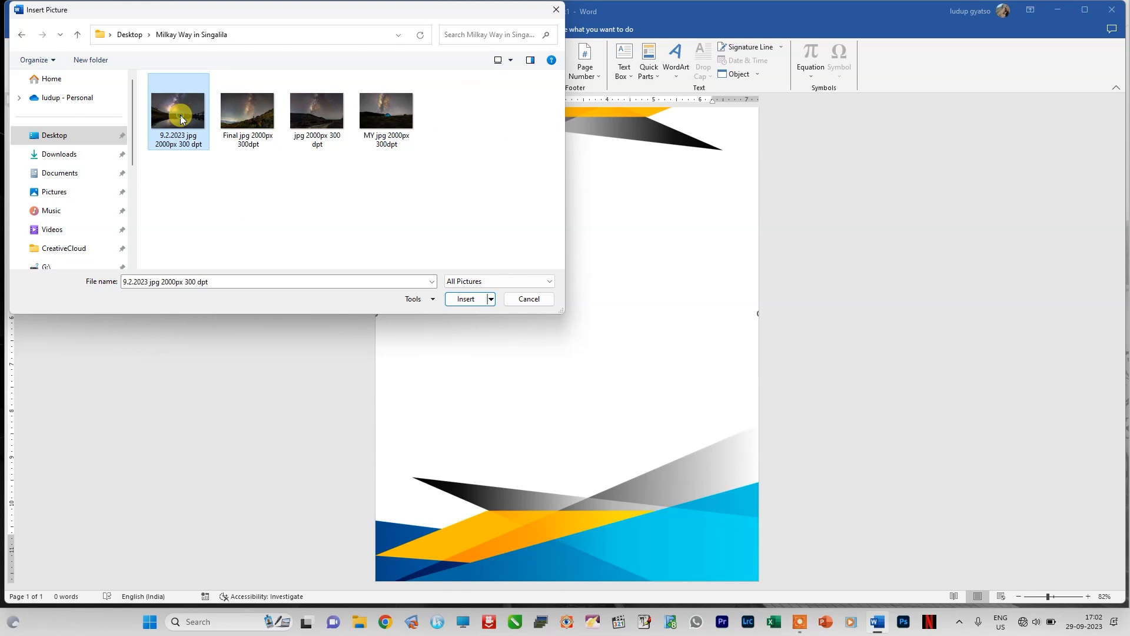
click(322, 122)
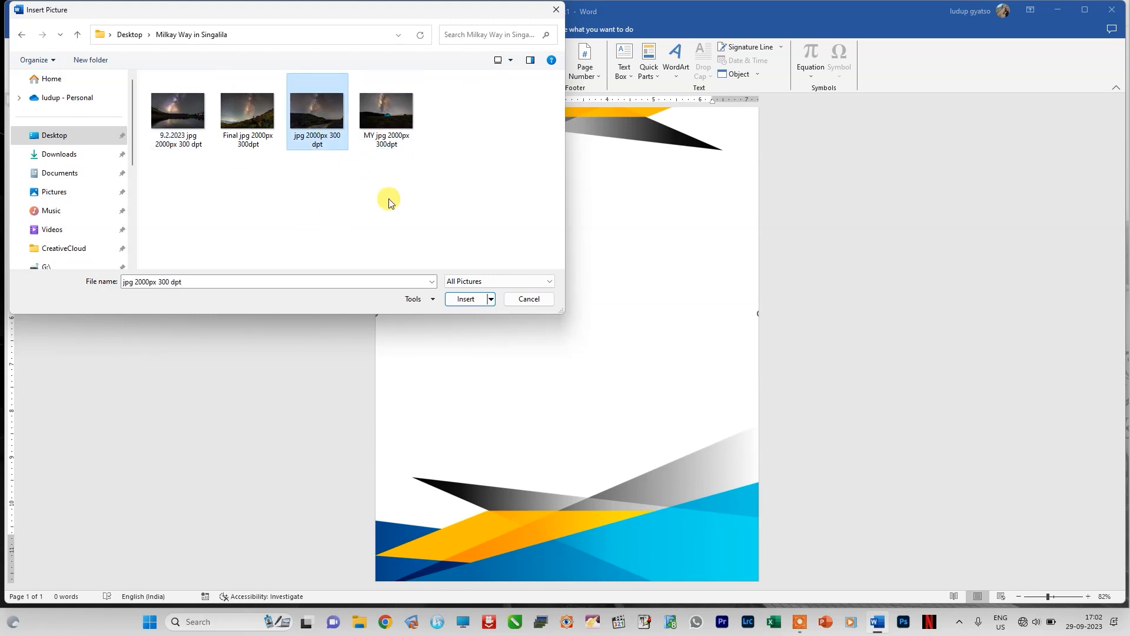
click(378, 105)
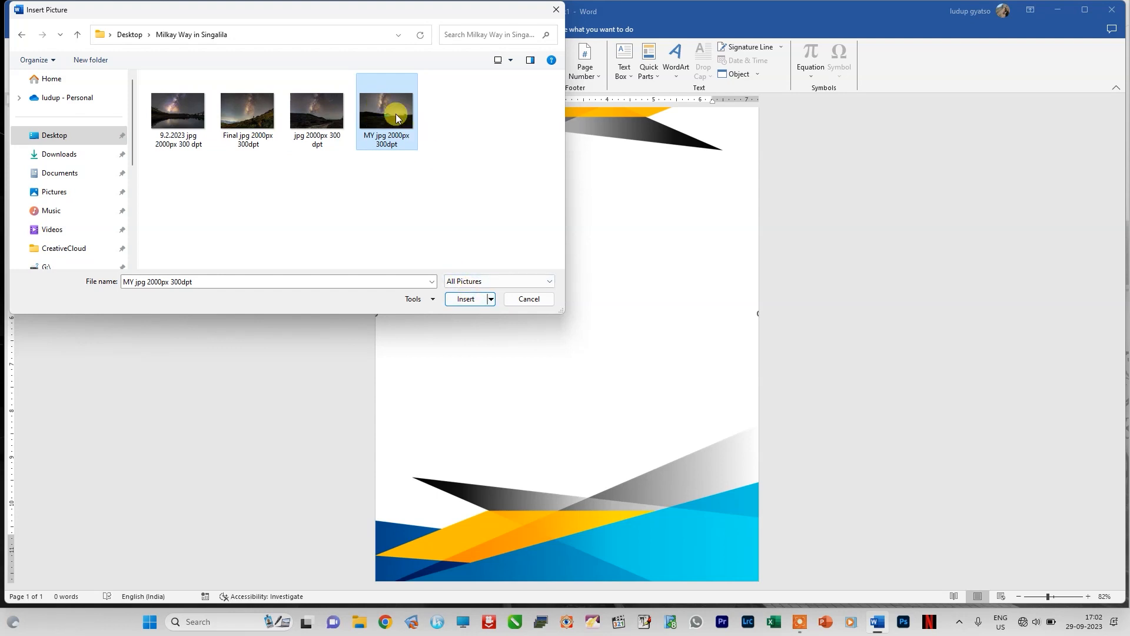
click(463, 300)
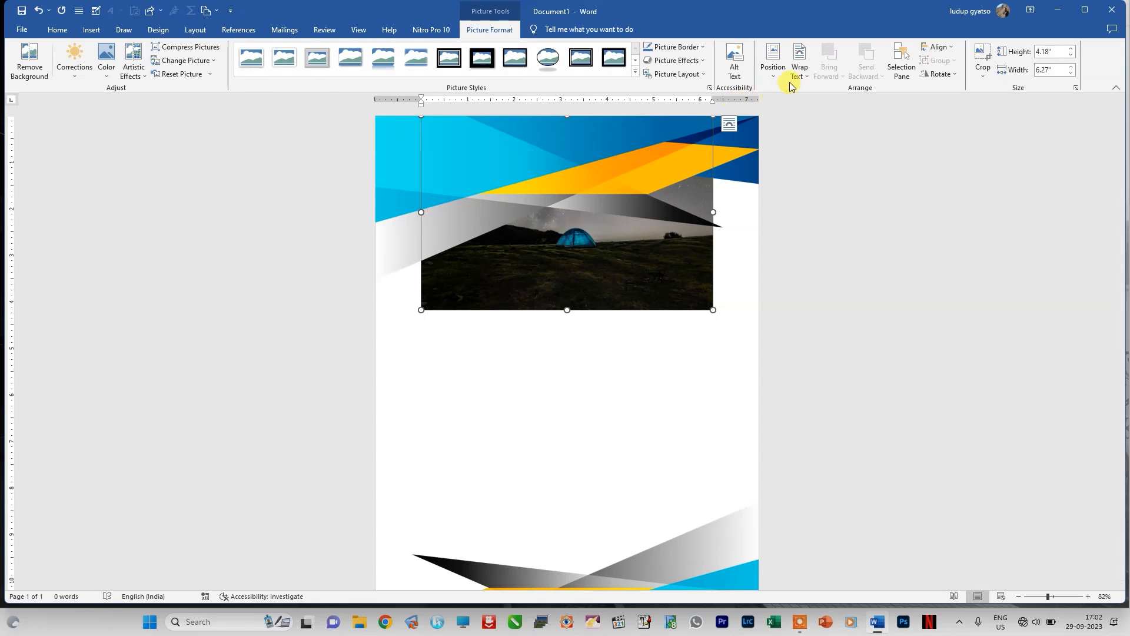
Step: Set the tent photo's text wrapping to Tight and place it mid-page between the coloured bands, about 4.99" high by 7.48" wide
click(798, 71)
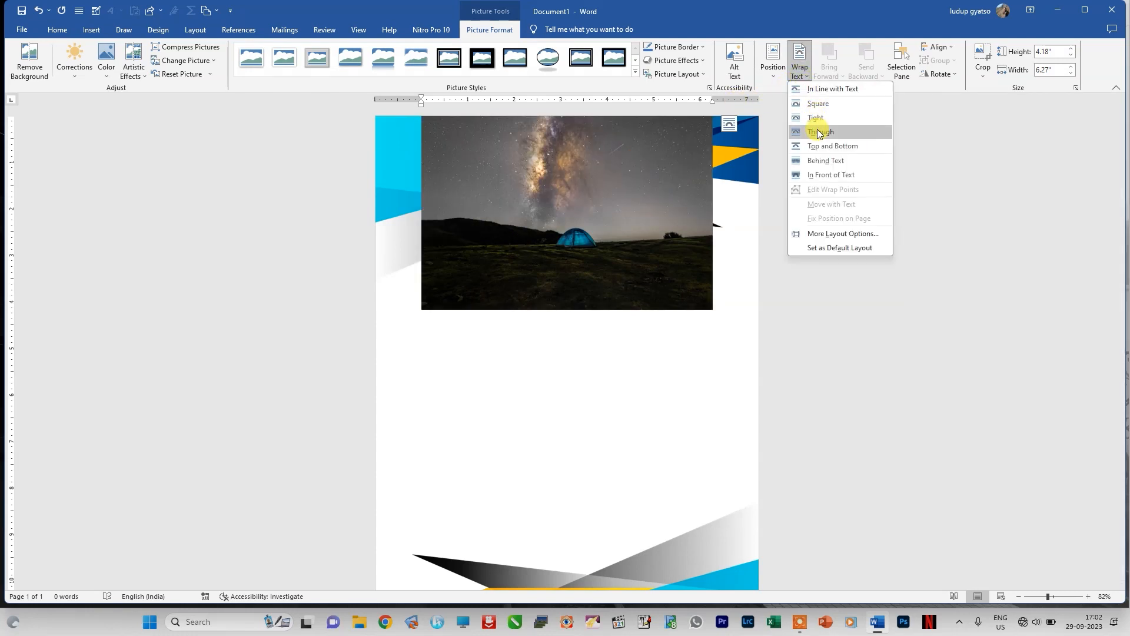
click(823, 121)
drag(591, 227, 554, 365)
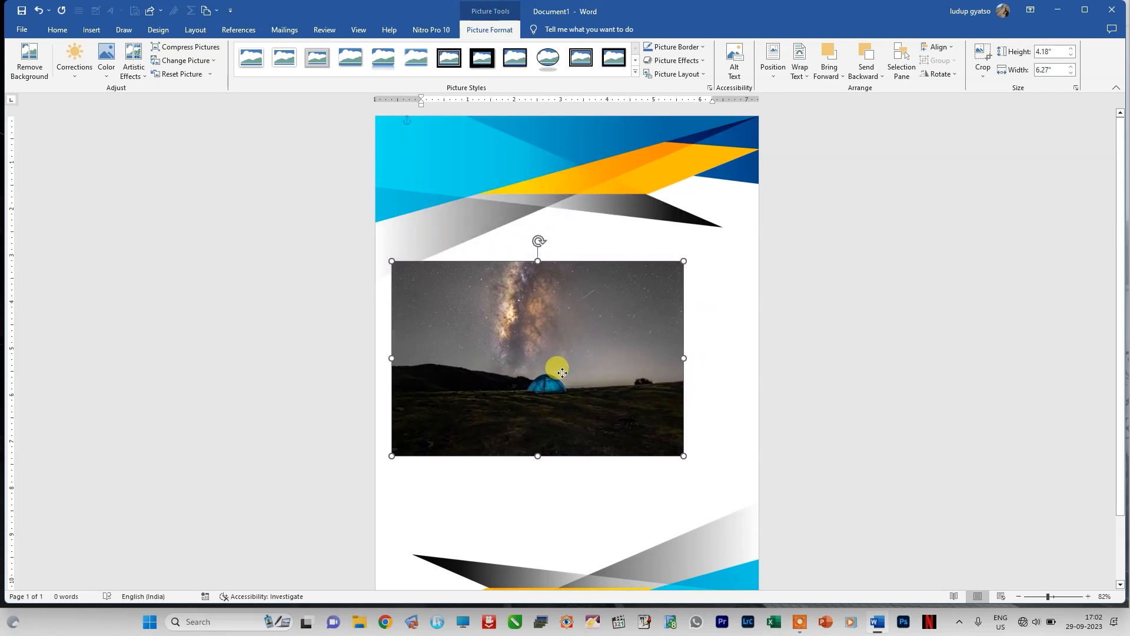
drag(681, 454, 740, 493)
drag(604, 383, 608, 376)
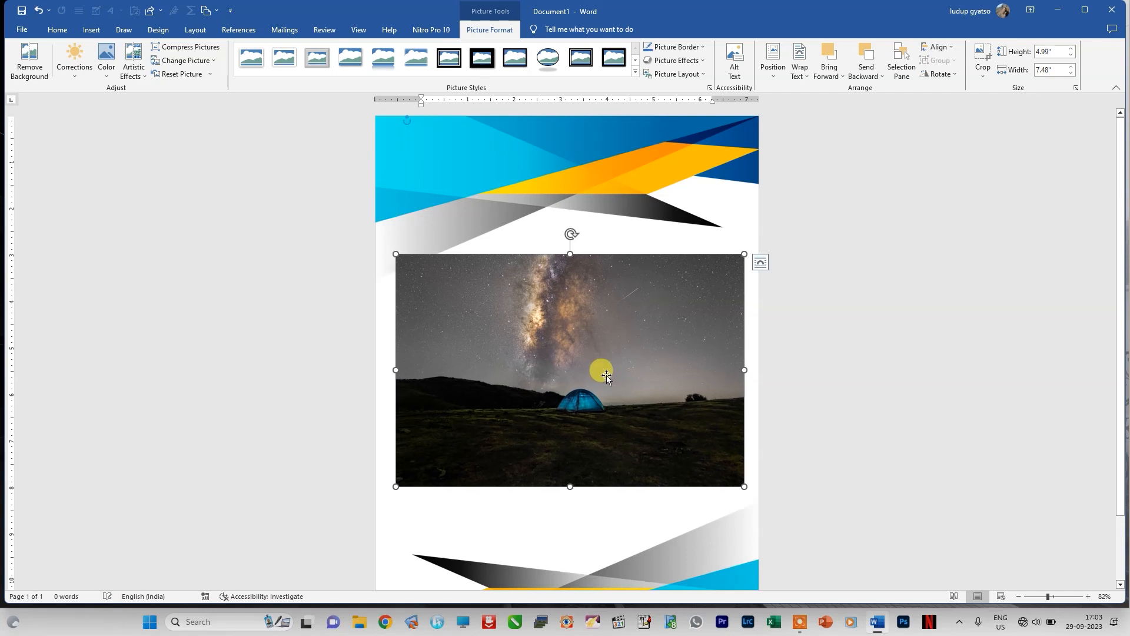